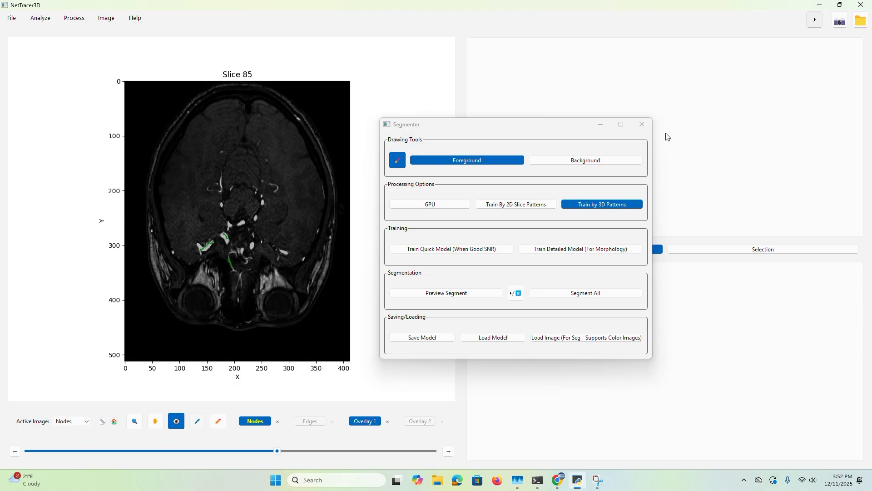
# Mark background strokes across the brain tissue on slice 85 and enable GPU training by 2D slice patterns
pyautogui.click(614, 161)
pyautogui.moveTo(180, 172); pyautogui.dragTo(179, 197)
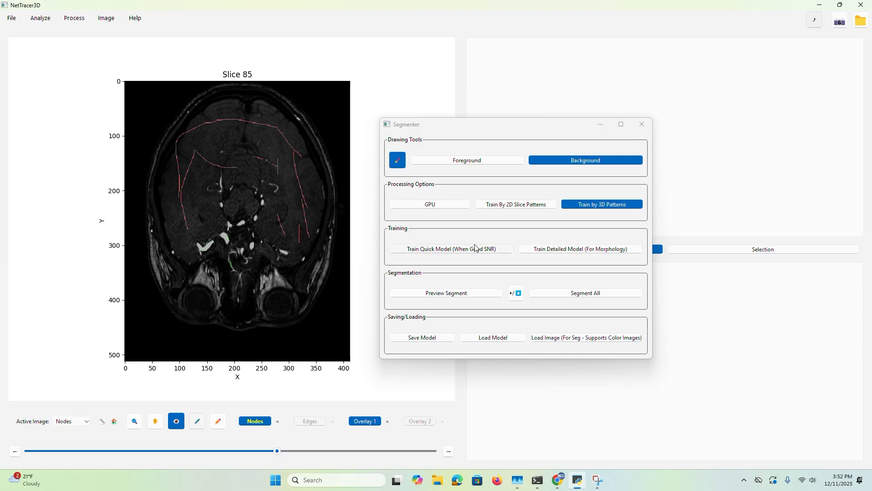
pyautogui.click(510, 205)
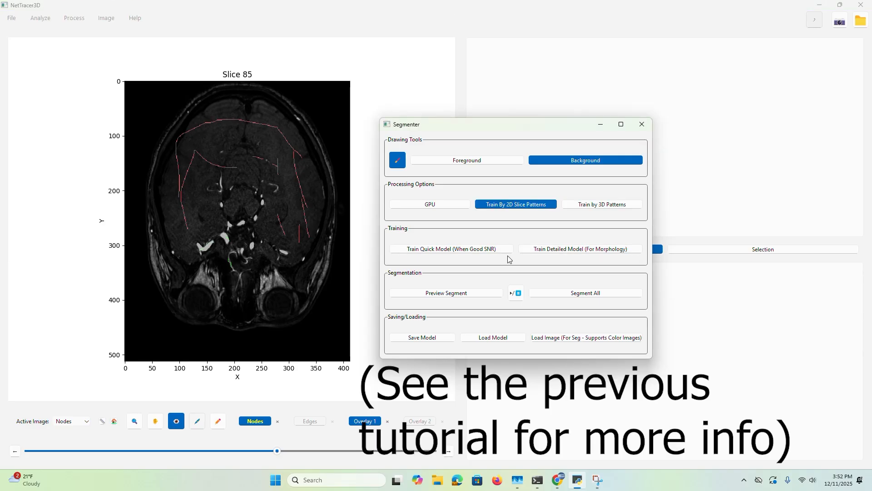
pyautogui.click(431, 204)
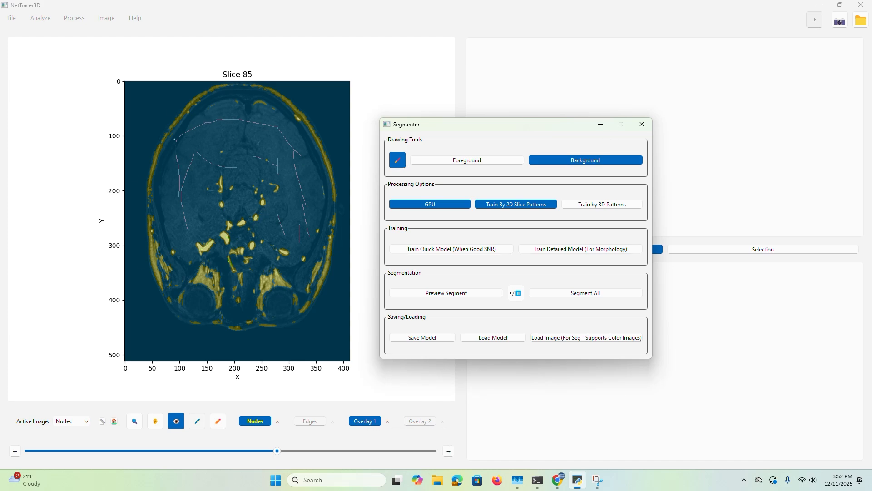
# Add background strokes along both sides of the skull on slice 85 and train the detailed model
pyautogui.moveTo(176, 112); pyautogui.dragTo(157, 178)
pyautogui.moveTo(150, 130); pyautogui.dragTo(145, 231)
pyautogui.moveTo(310, 120); pyautogui.dragTo(325, 175)
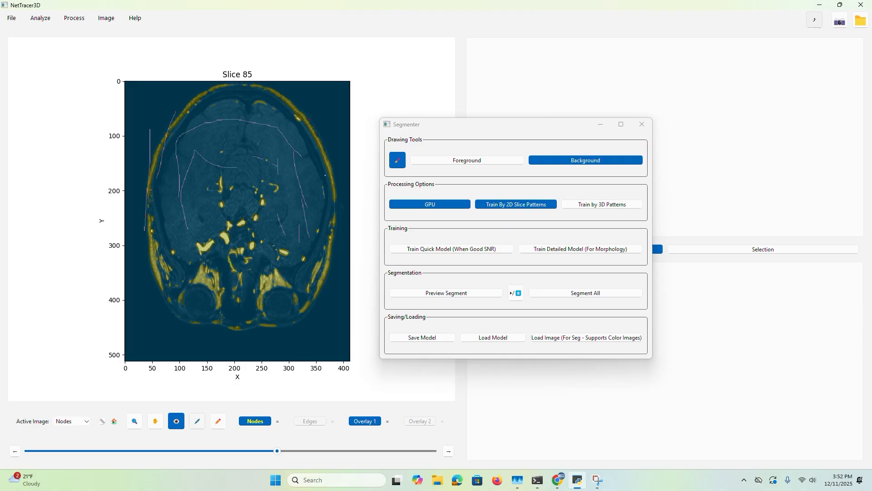
pyautogui.moveTo(326, 273); pyautogui.dragTo(319, 312)
pyautogui.click(576, 254)
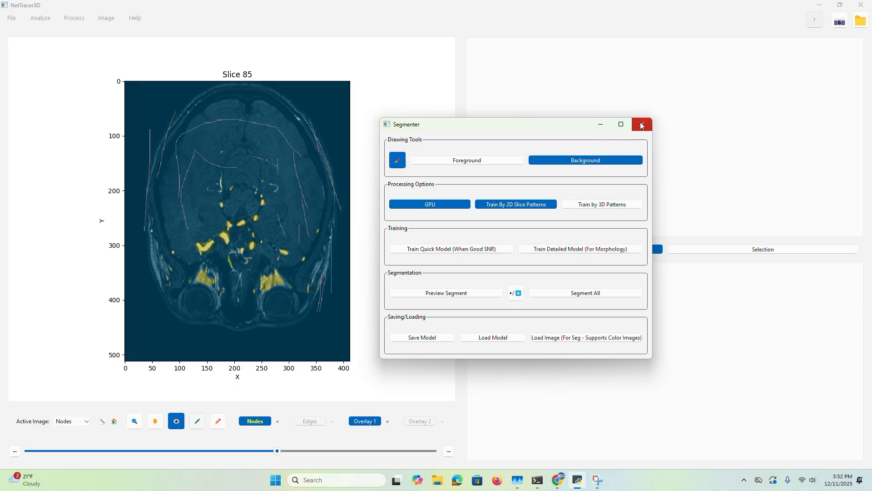
# Exit the Segmenter and delete the Overlay 1 channel
pyautogui.click(642, 125)
pyautogui.click(412, 247)
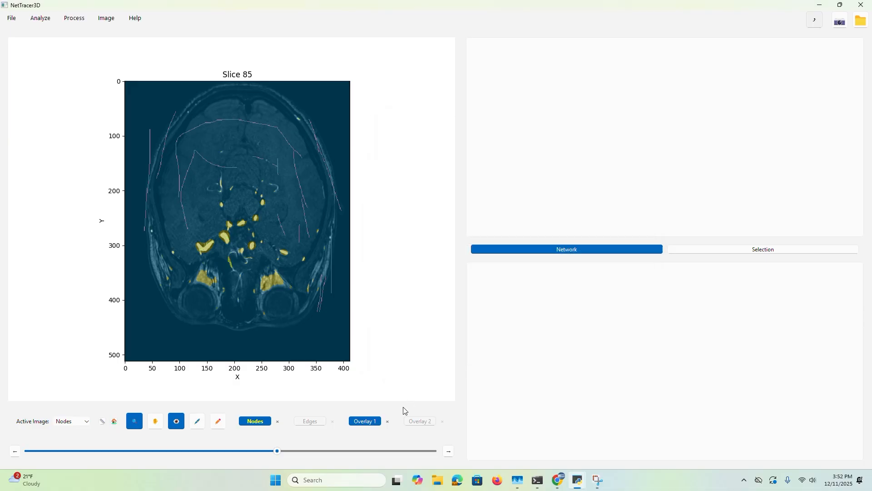
pyautogui.click(388, 421)
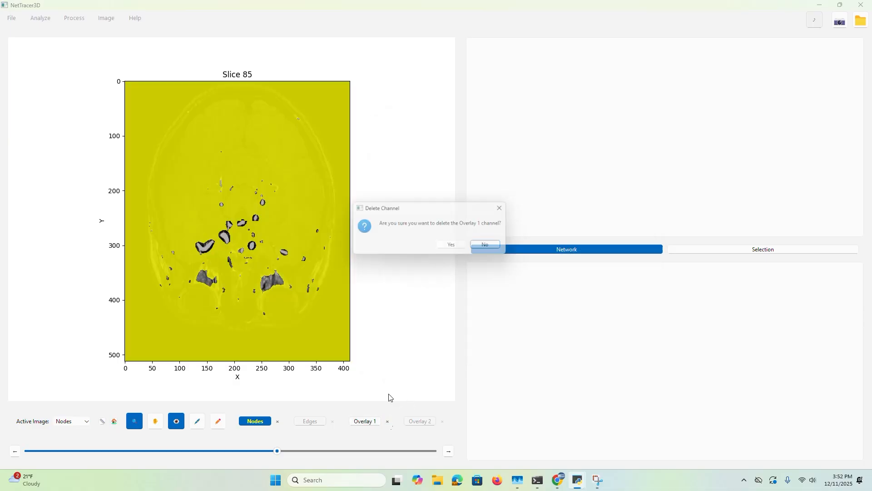
pyautogui.click(454, 247)
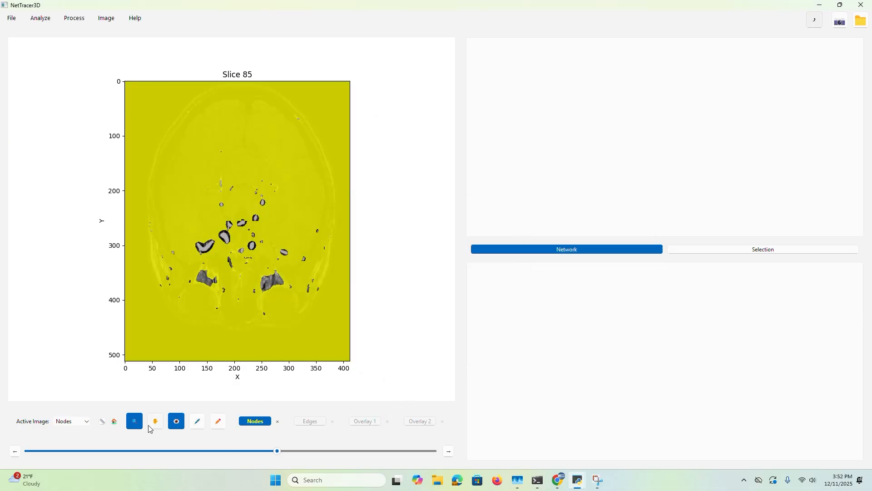
pyautogui.click(209, 302)
pyautogui.click(245, 267)
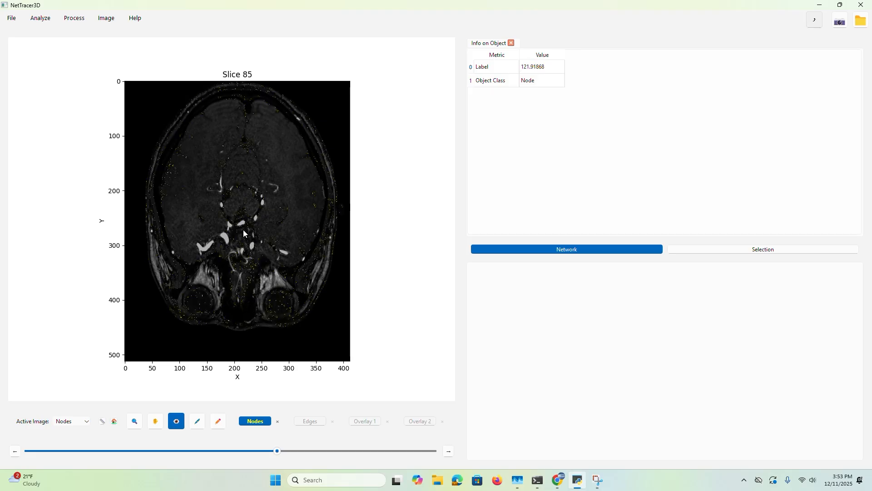
# Load the segbranches_nondil_reconned image into the Edges channel and view it on slice 68
pyautogui.click(12, 18)
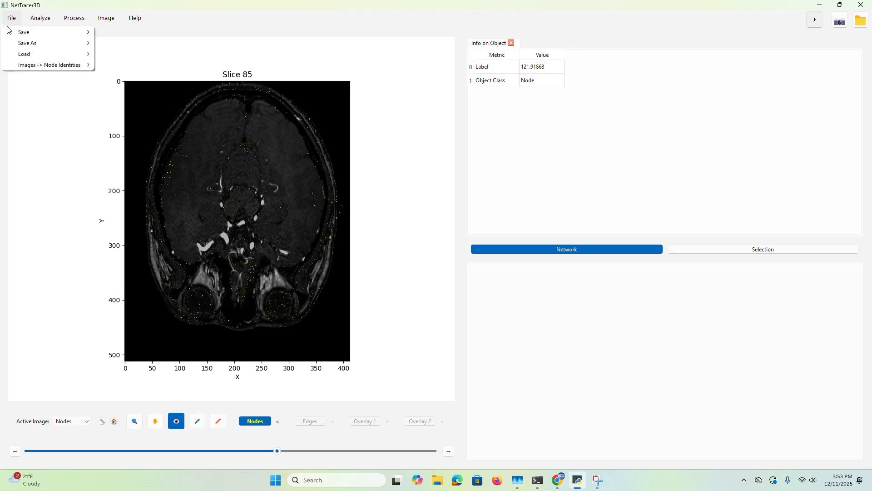
pyautogui.moveTo(27, 54)
pyautogui.click(131, 74)
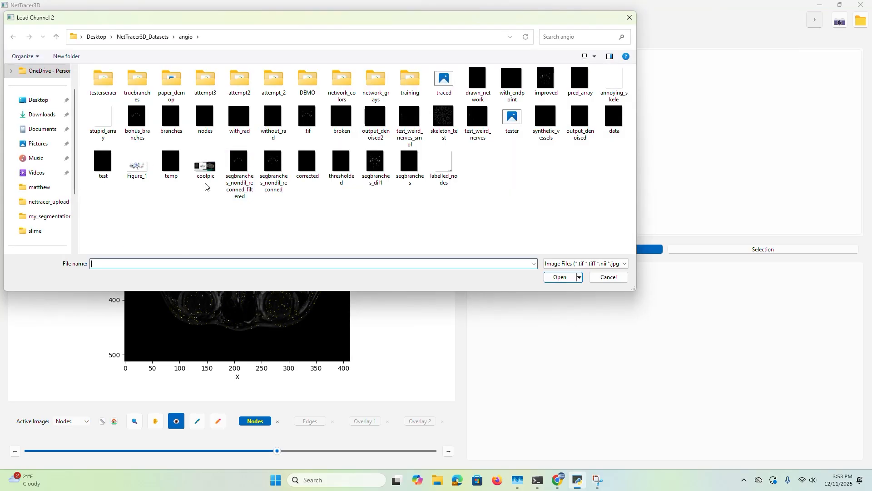
pyautogui.doubleClick(264, 173)
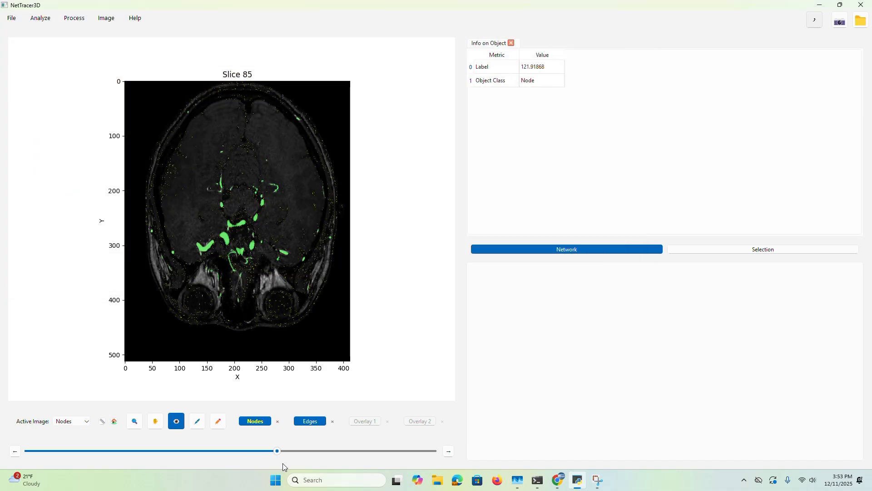
pyautogui.moveTo(278, 451); pyautogui.dragTo(227, 452)
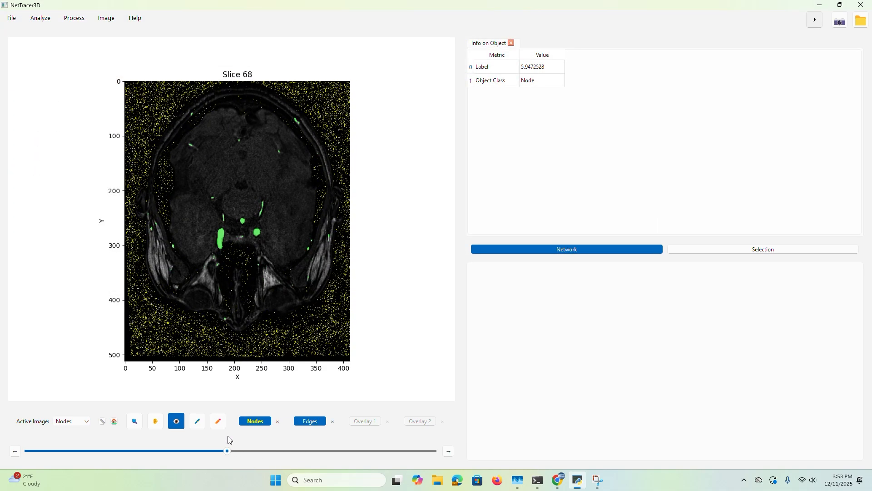
pyautogui.click(106, 18)
pyautogui.click(128, 85)
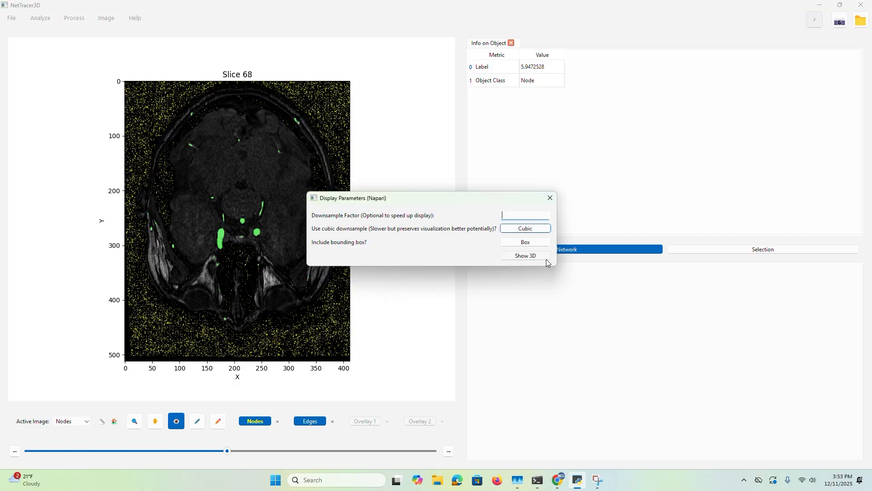
pyautogui.click(551, 198)
# Turn off the highlight overlay and show the loaded channels in 3D in napari
pyautogui.click(177, 420)
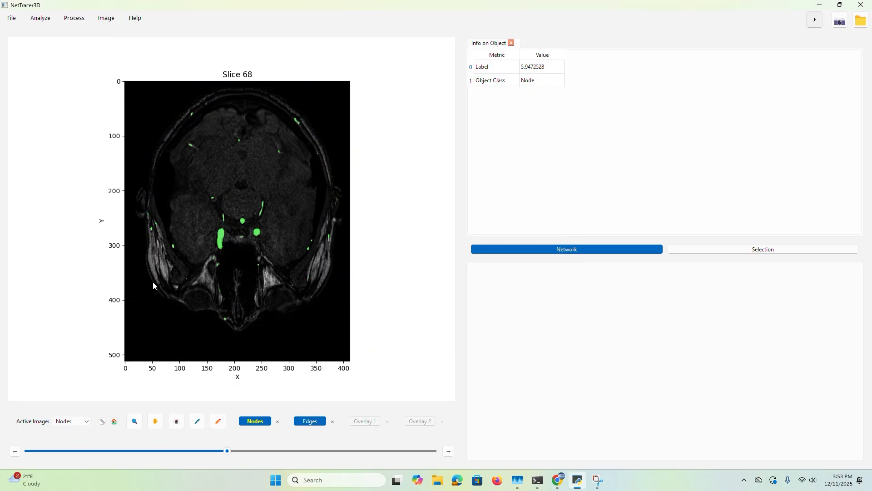
pyautogui.click(106, 18)
pyautogui.click(133, 86)
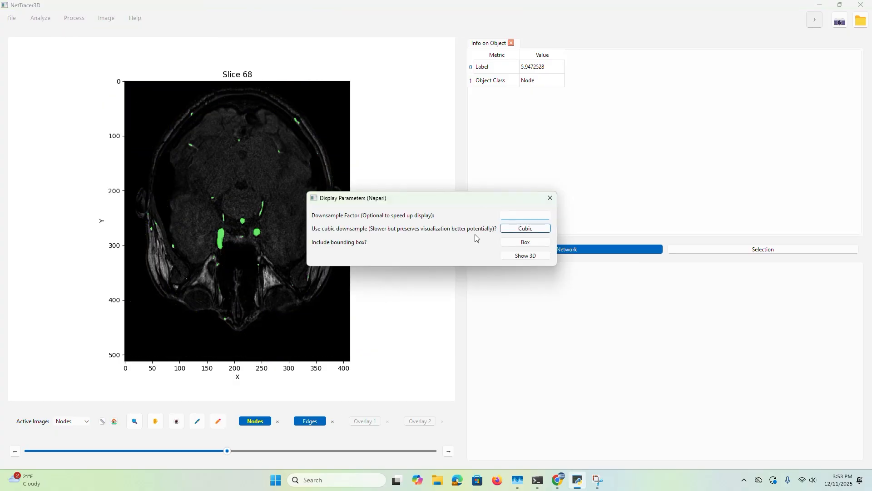
pyautogui.click(541, 257)
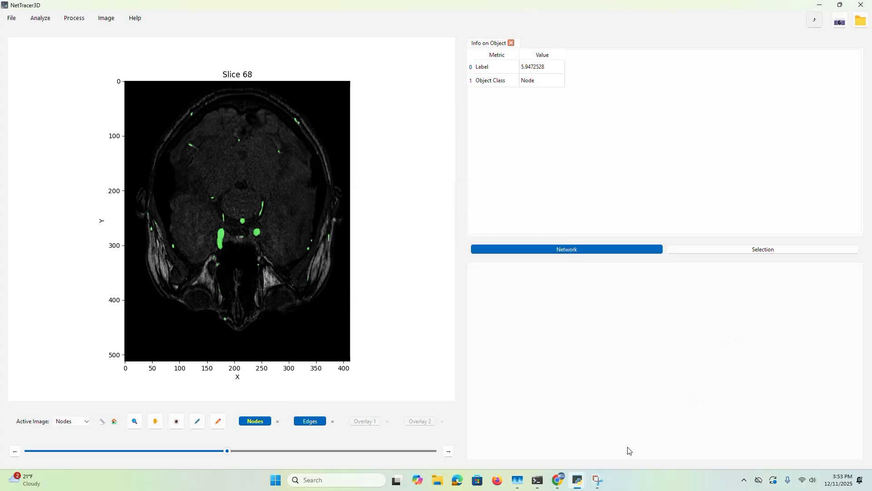
pyautogui.click(577, 485)
pyautogui.click(625, 434)
pyautogui.moveTo(557, 377); pyautogui.dragTo(386, 336)
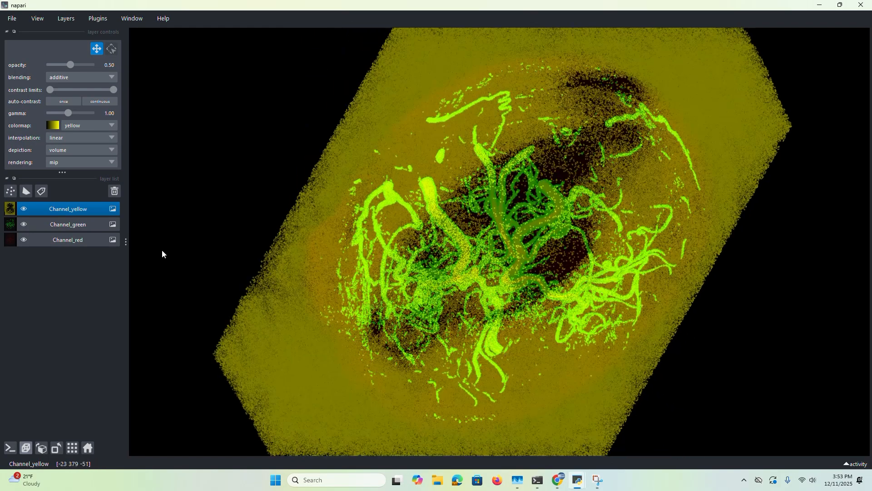
# Hide the Channel_yellow layer, examine the green vessel segmentation in 3D, and close the viewer
pyautogui.click(24, 209)
pyautogui.moveTo(504, 322); pyautogui.dragTo(374, 362)
pyautogui.scroll(-5, 360, 264)
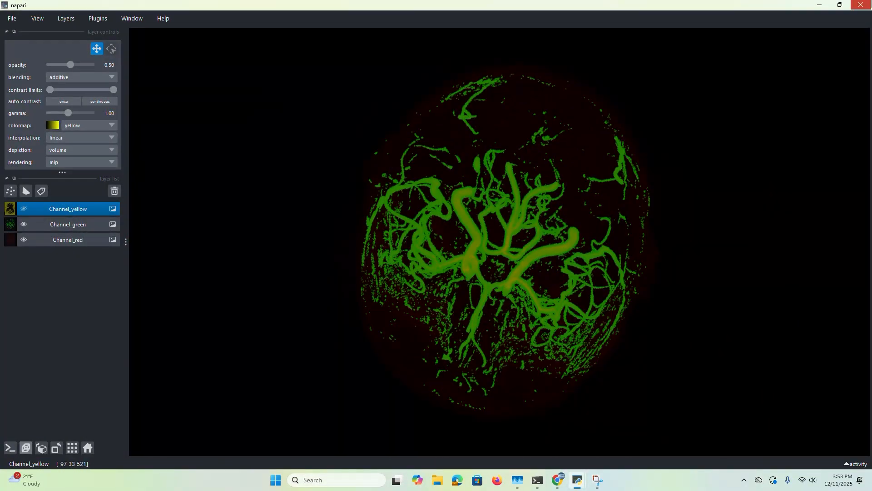
pyautogui.click(861, 5)
pyautogui.click(487, 248)
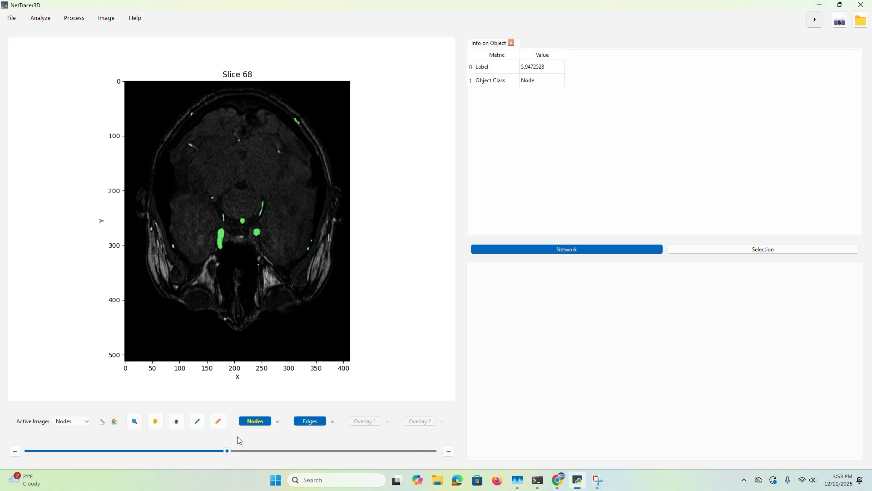
# Go to slice 101 and try to threshold the Nodes image using volumes
pyautogui.moveTo(237, 456); pyautogui.dragTo(325, 458)
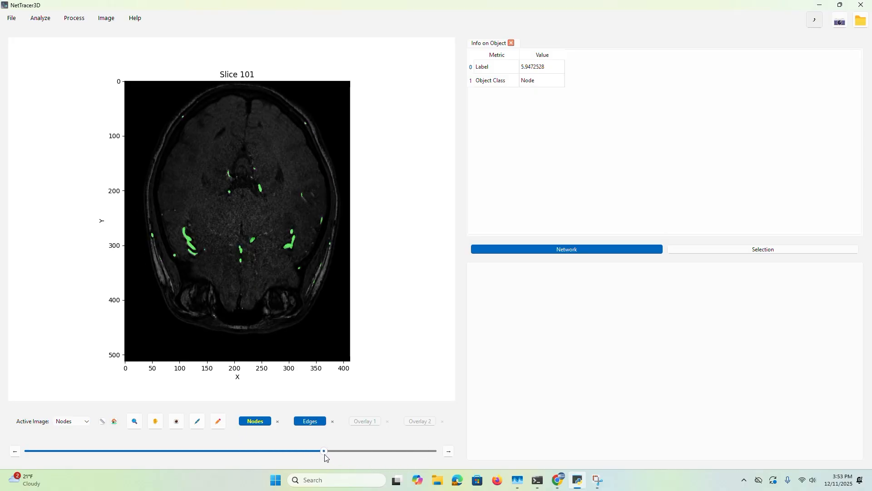
pyautogui.click(240, 249)
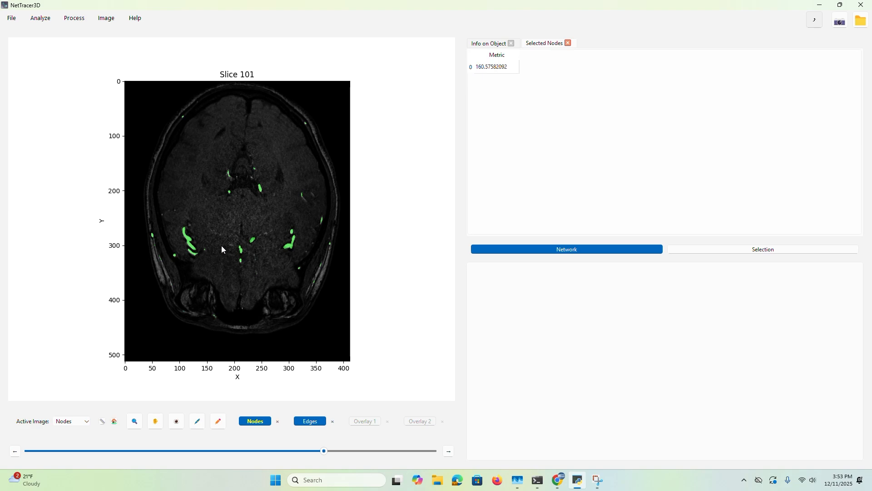
pyautogui.click(74, 18)
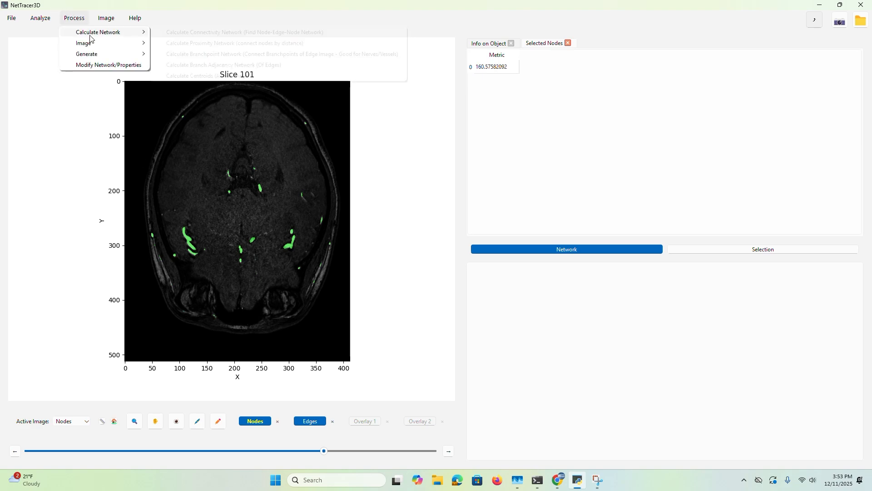
pyautogui.moveTo(104, 45)
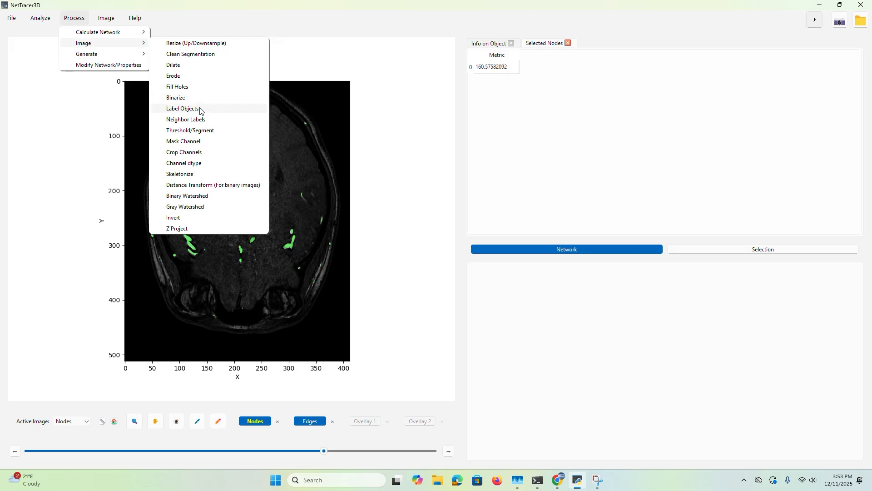
pyautogui.click(202, 130)
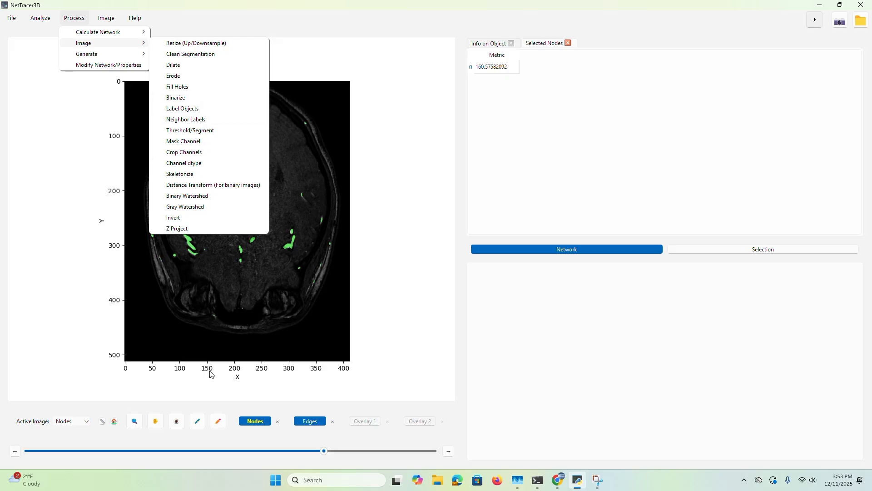
pyautogui.click(462, 223)
pyautogui.click(465, 244)
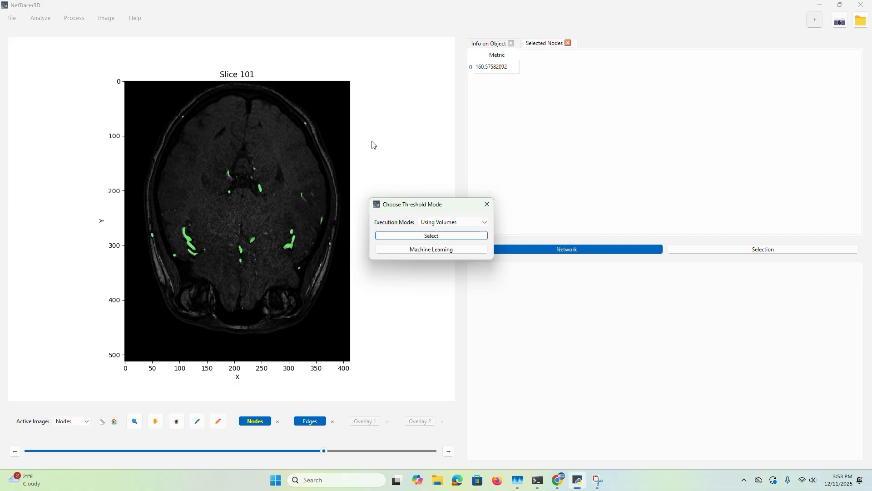
pyautogui.moveTo(417, 205); pyautogui.dragTo(502, 169)
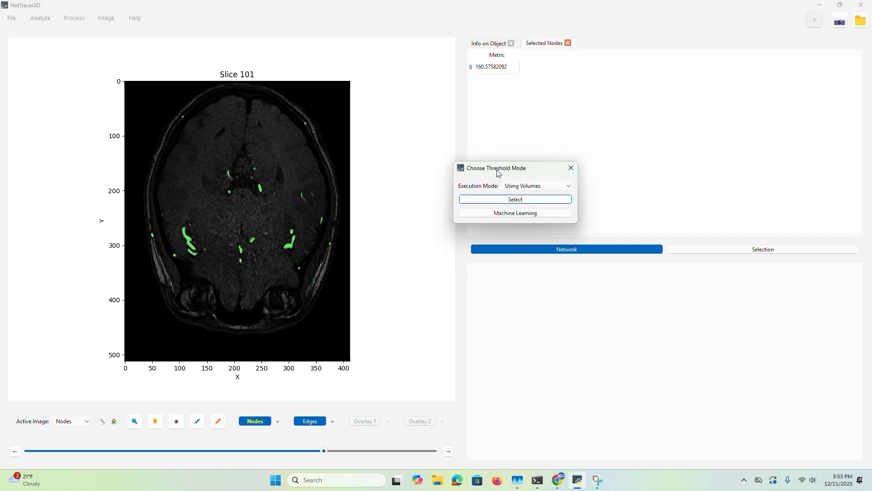
pyautogui.click(500, 200)
# Make Edges the active image and start thresholding it with the Using Volumes mode
pyautogui.click(69, 421)
pyautogui.click(69, 439)
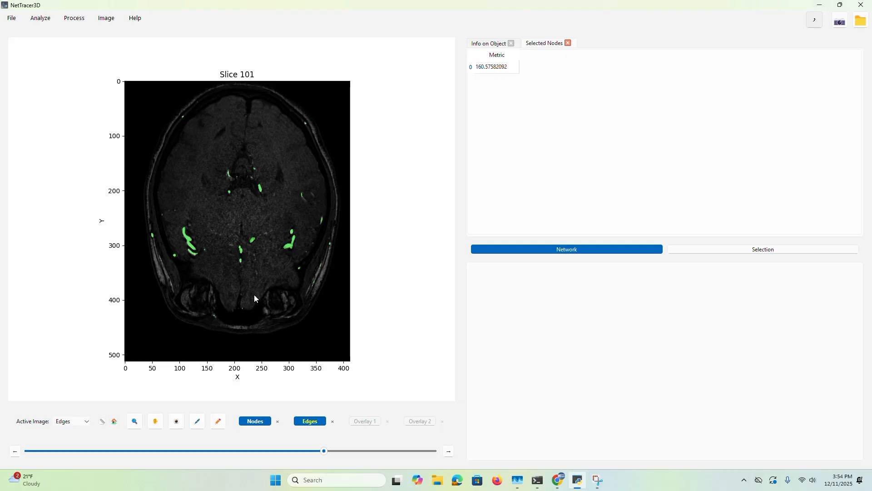
pyautogui.click(219, 422)
pyautogui.click(456, 222)
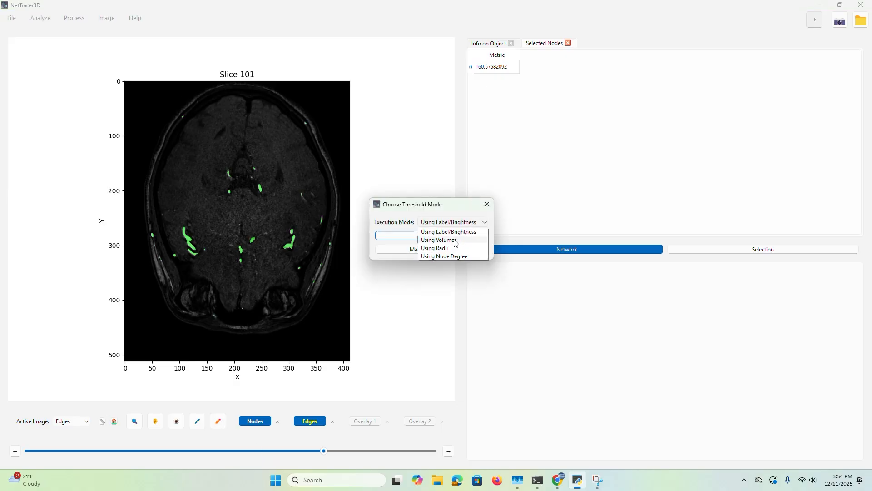
pyautogui.click(456, 241)
pyautogui.click(453, 236)
pyautogui.click(432, 235)
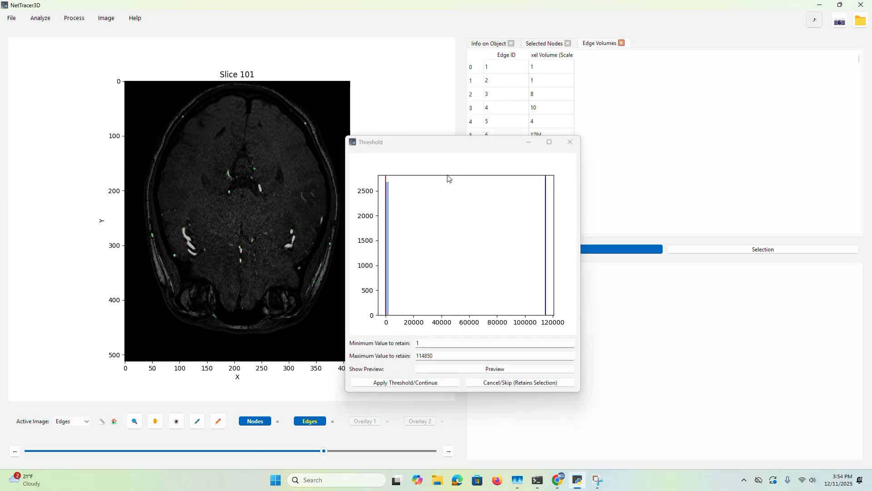
# Try a retained edge volume range of about -1014 to 33870 on the threshold histogram
pyautogui.moveTo(435, 222); pyautogui.dragTo(413, 241)
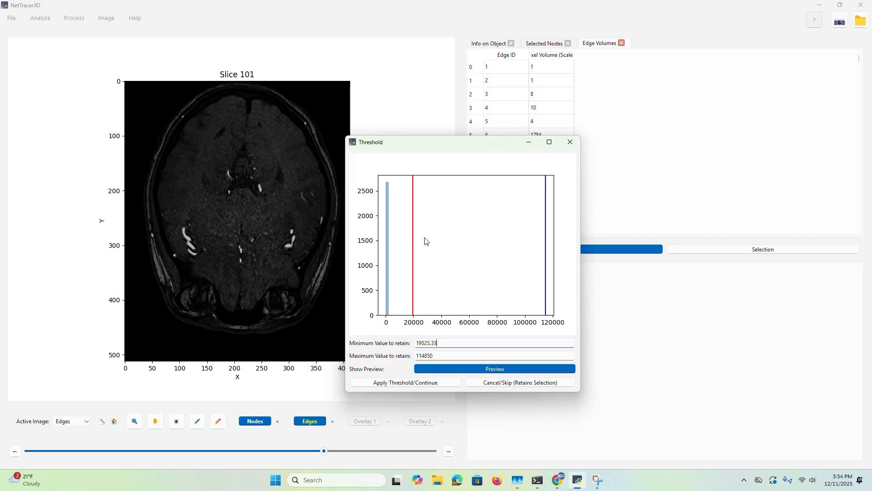
pyautogui.moveTo(441, 245); pyautogui.dragTo(435, 250, button='right')
pyautogui.moveTo(413, 258); pyautogui.dragTo(385, 263)
pyautogui.moveTo(429, 280); pyautogui.dragTo(433, 284, button='right')
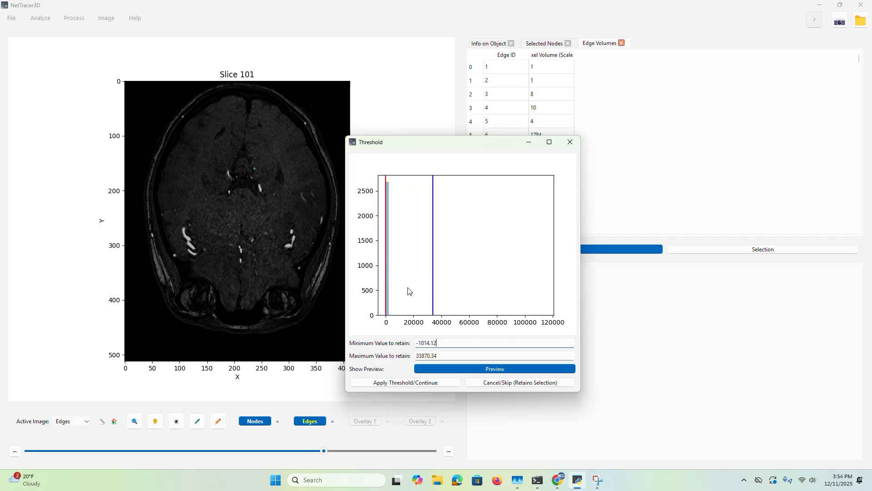
# Turn on the highlight overlay and set the retained volume range to about 48867 to 97119
pyautogui.click(171, 424)
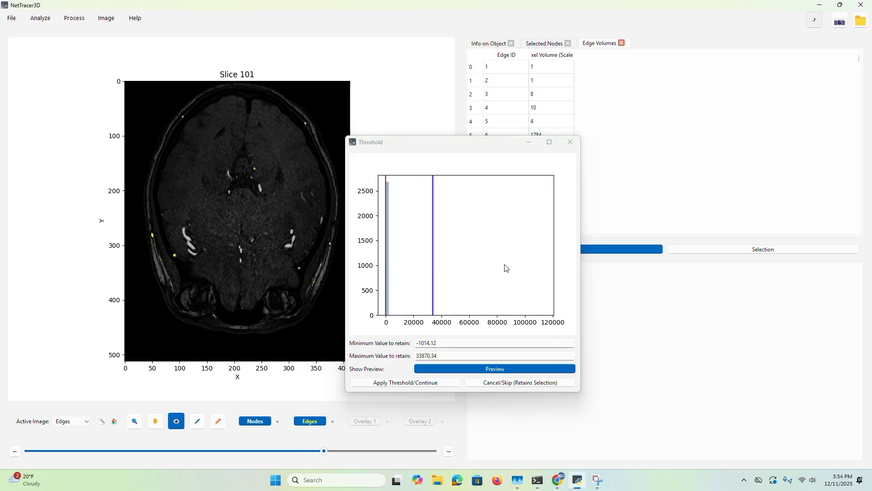
pyautogui.moveTo(517, 265); pyautogui.dragTo(522, 266, button='right')
pyautogui.moveTo(455, 266); pyautogui.dragTo(454, 291)
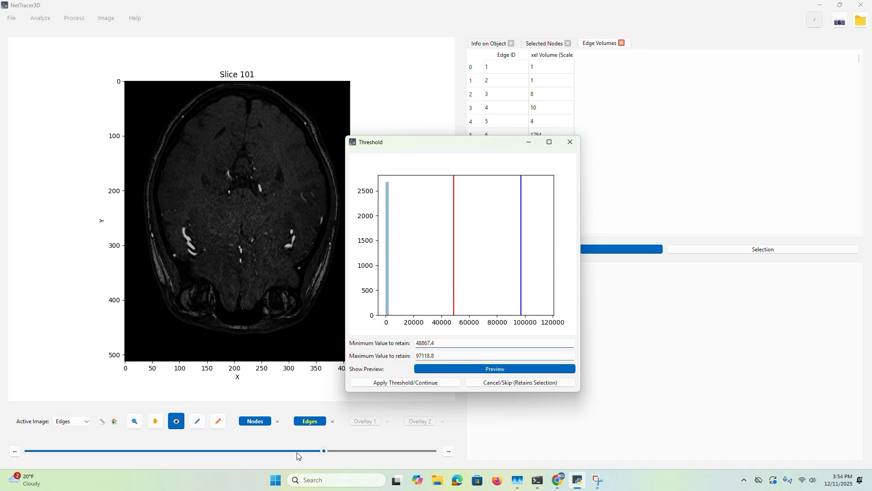
# Check the threshold preview on other slices up to 103 and widen the retained volume range to about -5578 to 120266
pyautogui.moveTo(297, 455); pyautogui.dragTo(233, 451)
pyautogui.moveTo(549, 255); pyautogui.dragTo(546, 259)
pyautogui.moveTo(233, 452); pyautogui.dragTo(330, 454)
pyautogui.moveTo(487, 234); pyautogui.dragTo(378, 259)
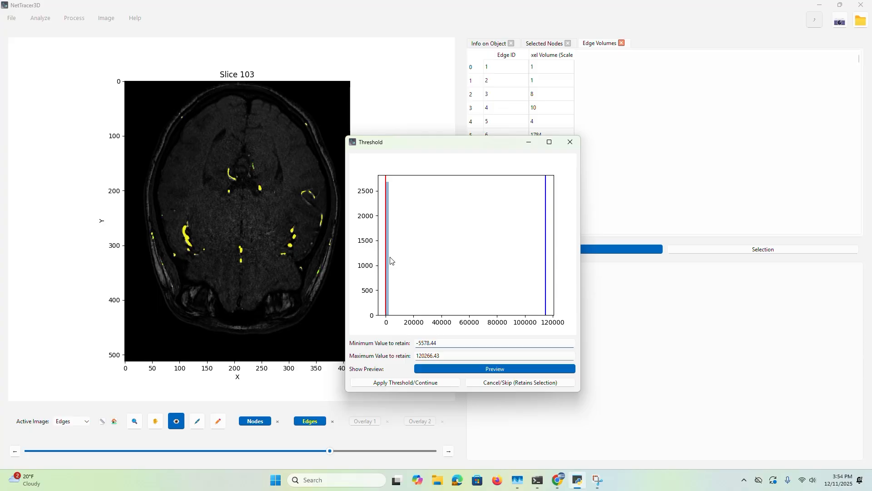
# Try a retained volume range of about -5578 to 8441 and preview it on slice 47
pyautogui.click(399, 266)
pyautogui.click(324, 454)
pyautogui.moveTo(324, 454); pyautogui.dragTo(168, 454)
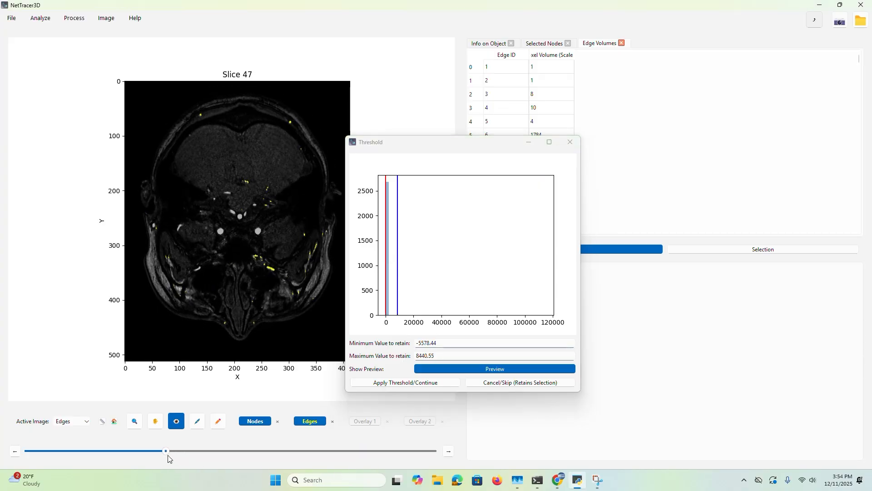
# Preview a retained volume range of about 74297 to 117984 on slices 47 and 88, and close thresholding without applying it
pyautogui.moveTo(509, 254); pyautogui.dragTo(550, 254)
pyautogui.moveTo(454, 264); pyautogui.dragTo(490, 268)
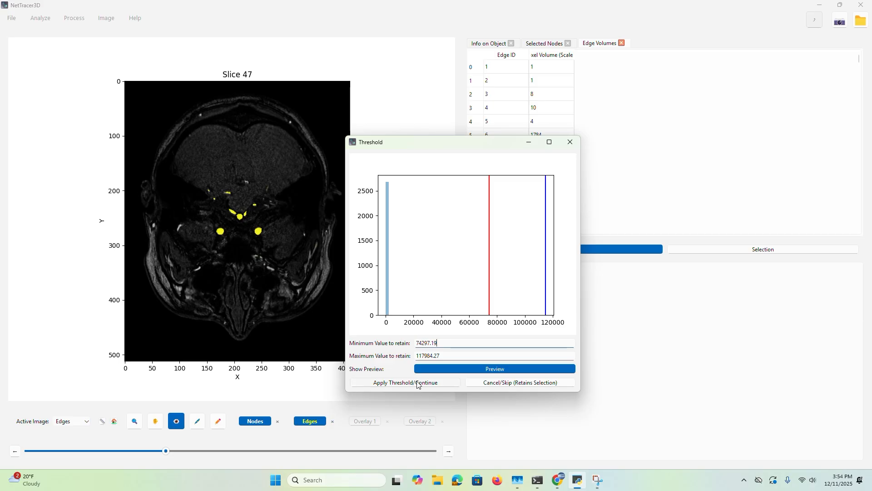
pyautogui.moveTo(292, 451); pyautogui.dragTo(285, 452)
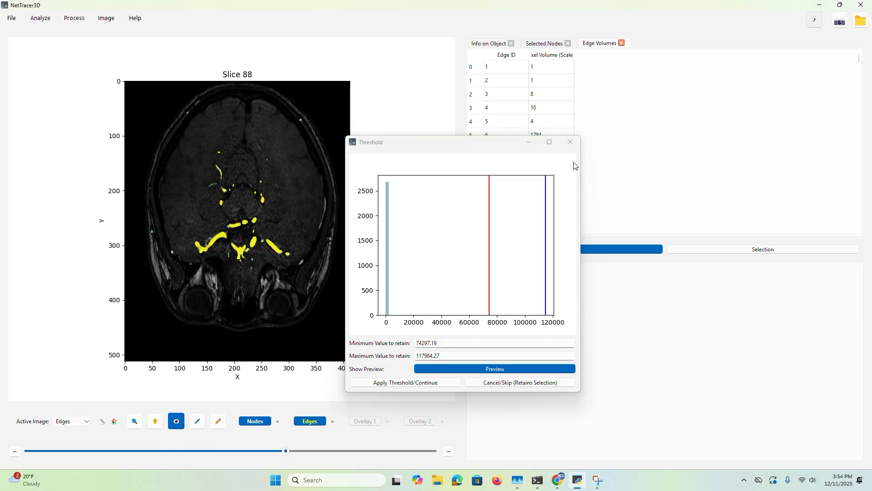
pyautogui.click(571, 142)
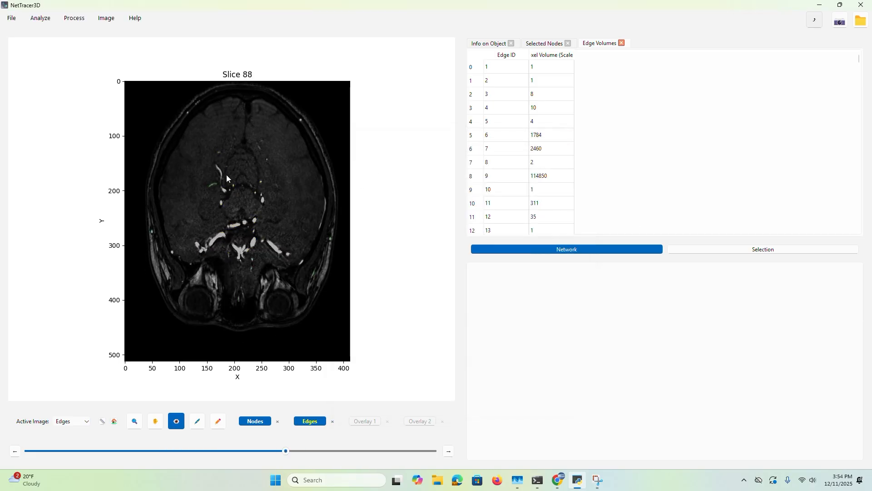
# Trace filaments in the segmented Edges image with kernel spacing 3 and minimum component size 20, and check the overlay on slice 85
pyautogui.click(72, 18)
pyautogui.moveTo(80, 53)
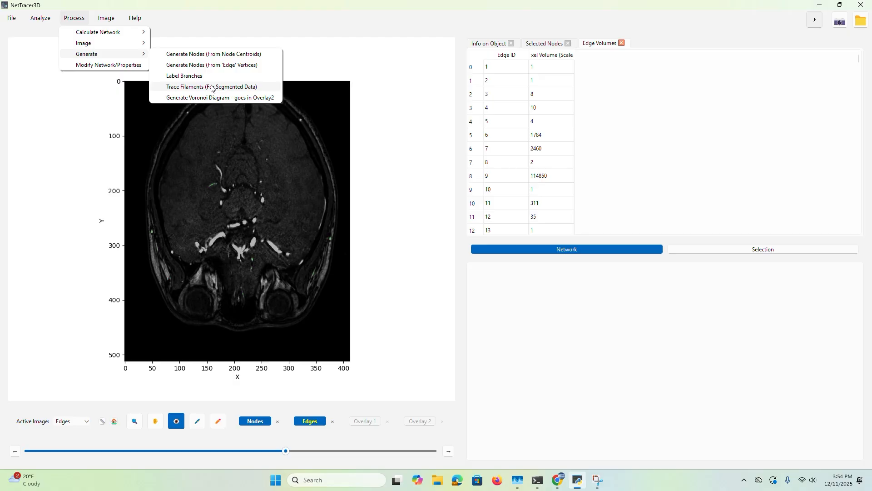
pyautogui.click(212, 86)
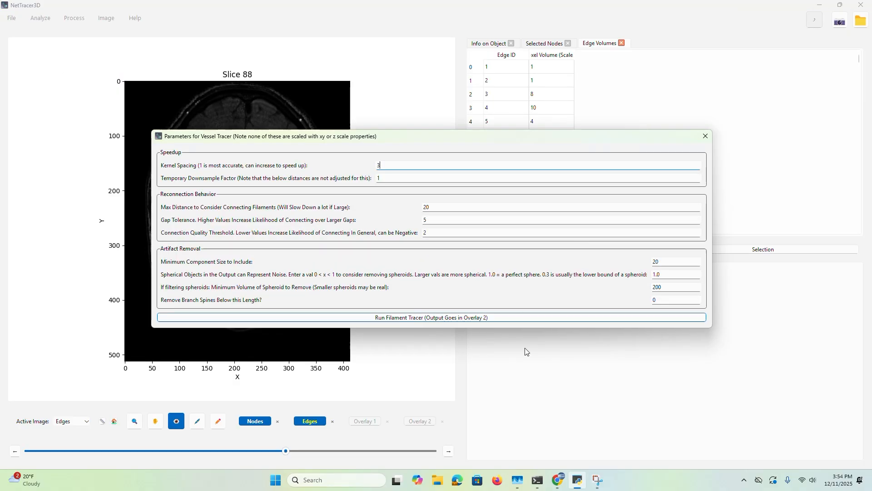
pyautogui.click(471, 318)
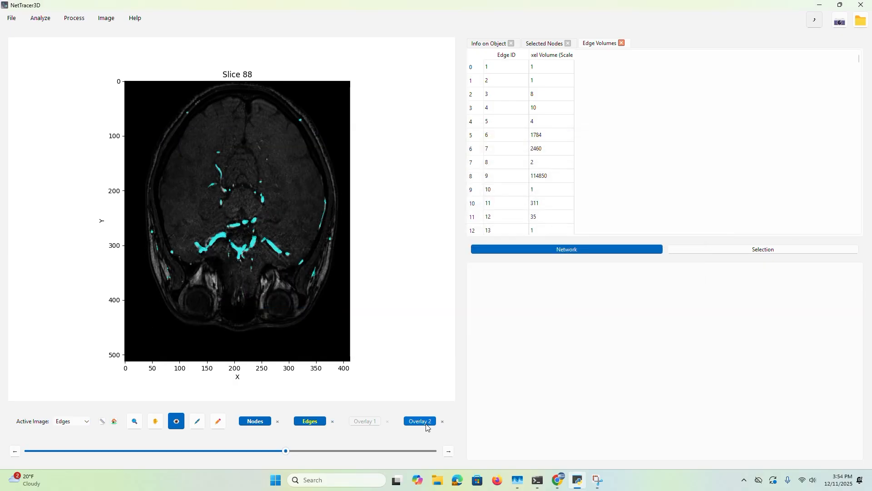
pyautogui.moveTo(285, 451)
pyautogui.mouseDown()
pyautogui.moveTo(422, 449)
pyautogui.moveTo(278, 449)
pyautogui.mouseUp()
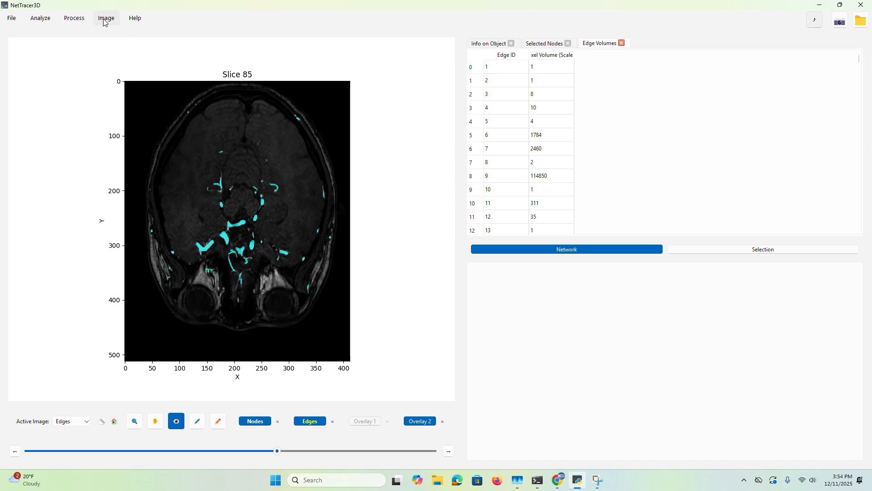
# Show the traced vessels and the other channels in 3D without downsampling, switch to napari and rotate the volume
pyautogui.click(106, 19)
pyautogui.click(141, 86)
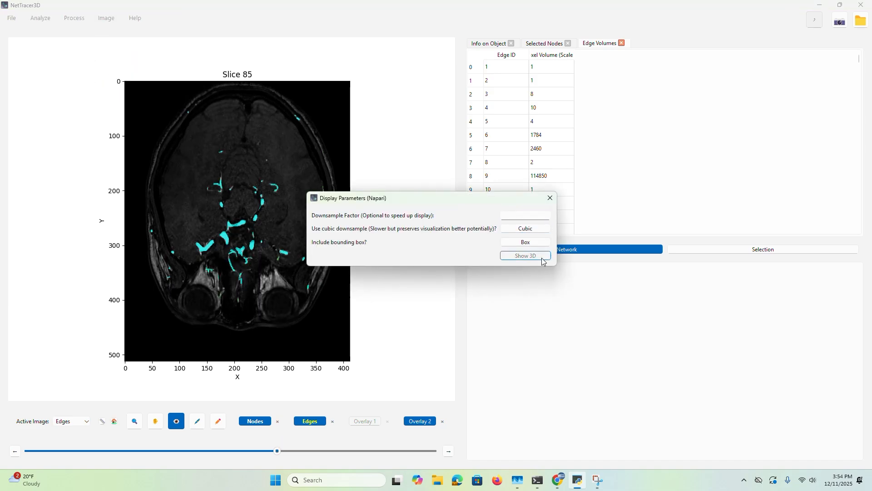
pyautogui.click(541, 257)
pyautogui.moveTo(577, 480)
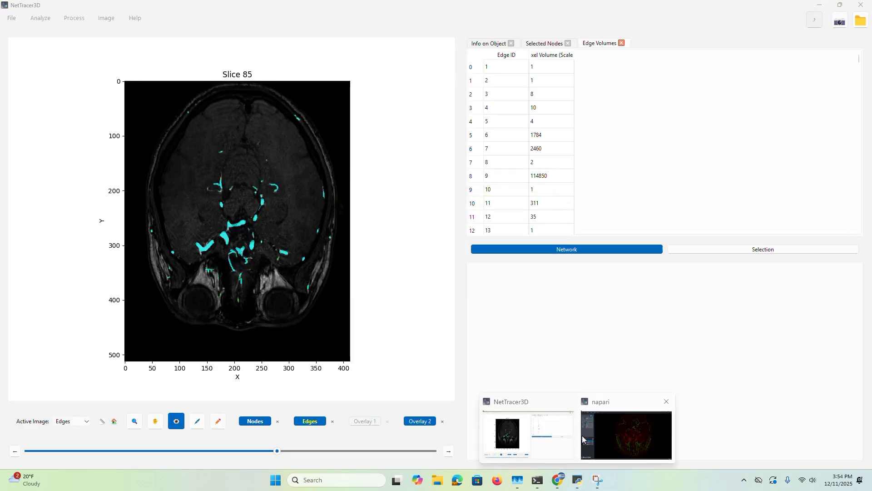
pyautogui.click(627, 432)
pyautogui.moveTo(478, 261); pyautogui.dragTo(347, 247)
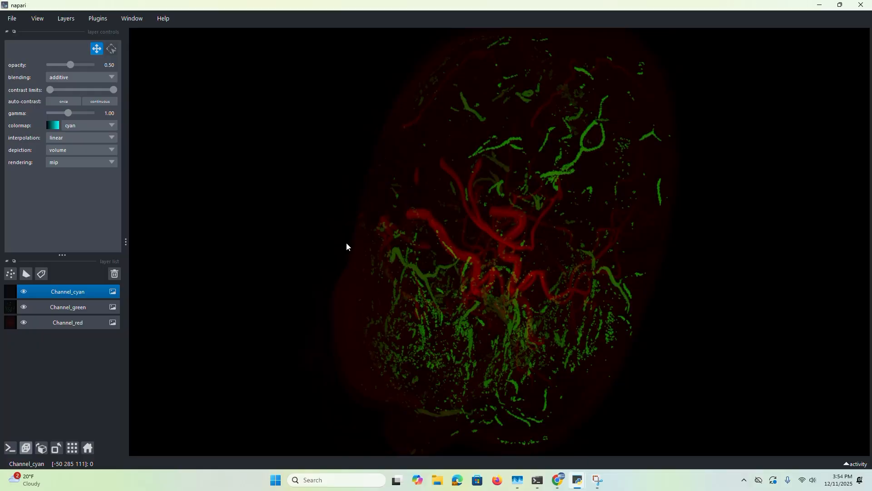
# Brighten the cyan channel by lowering its upper contrast limit, inspect the traced vessels in 3D and close the napari window
pyautogui.click(63, 323)
pyautogui.click(85, 288)
pyautogui.moveTo(113, 91); pyautogui.dragTo(51, 91)
pyautogui.moveTo(566, 238); pyautogui.dragTo(404, 273)
pyautogui.click(861, 5)
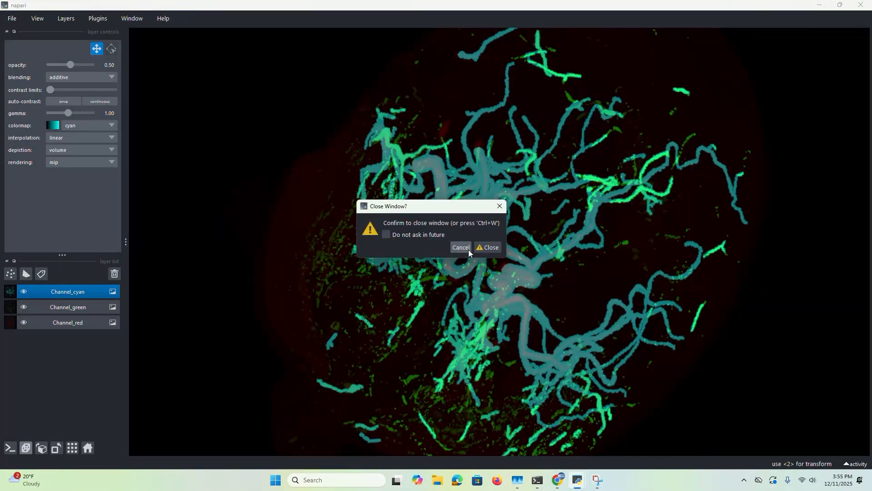
pyautogui.click(473, 249)
# Delete the Overlay 2 and Nodes channels
pyautogui.click(11, 18)
pyautogui.moveTo(28, 54)
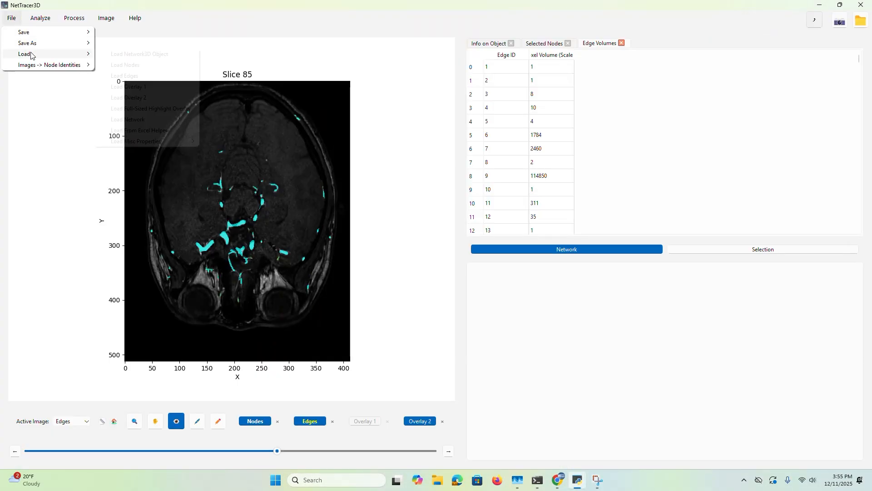
pyautogui.click(442, 421)
pyautogui.click(442, 421)
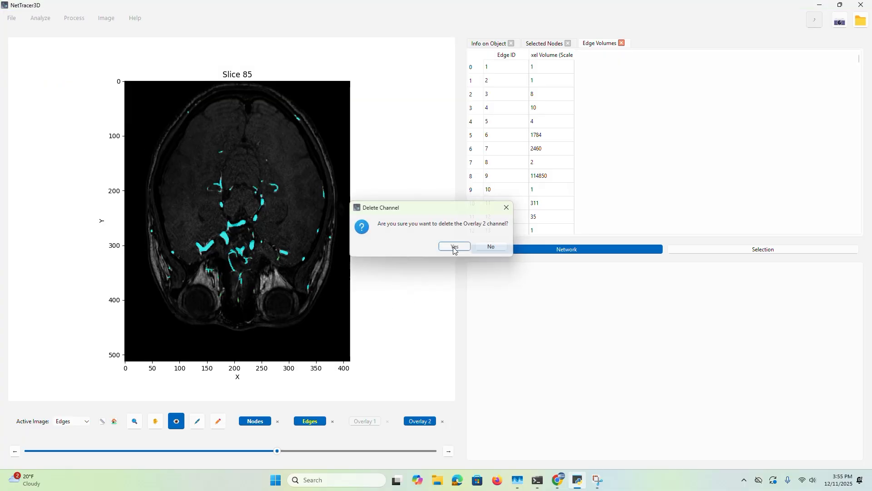
pyautogui.click(452, 246)
pyautogui.click(278, 422)
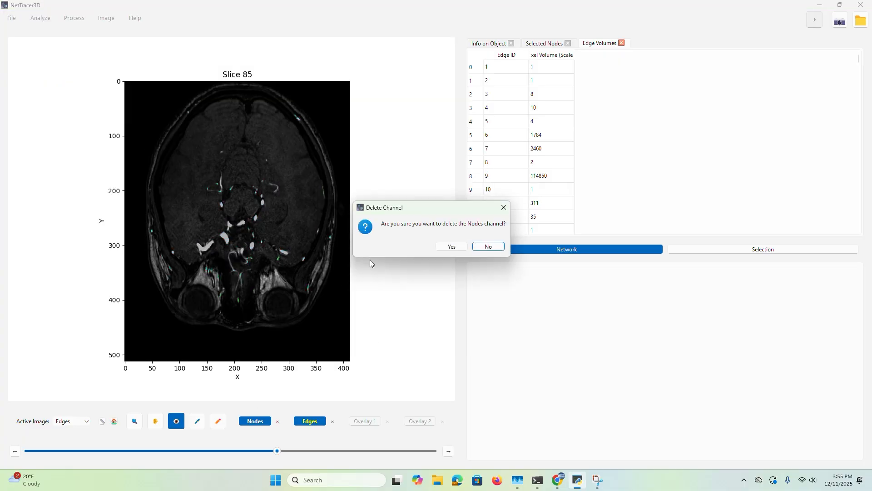
pyautogui.click(454, 248)
# Load the segbranches_nondil_reconned_filtered image from the angio folder as Edges
pyautogui.click(12, 18)
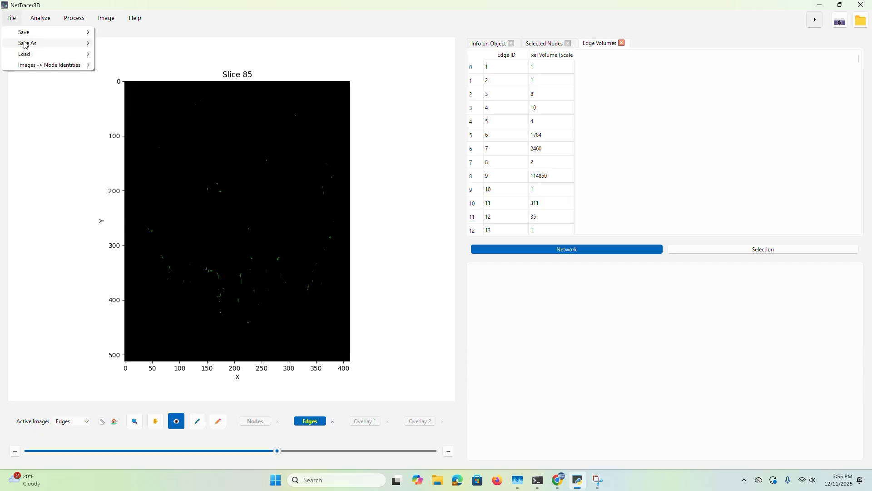
pyautogui.moveTo(26, 53)
pyautogui.click(121, 75)
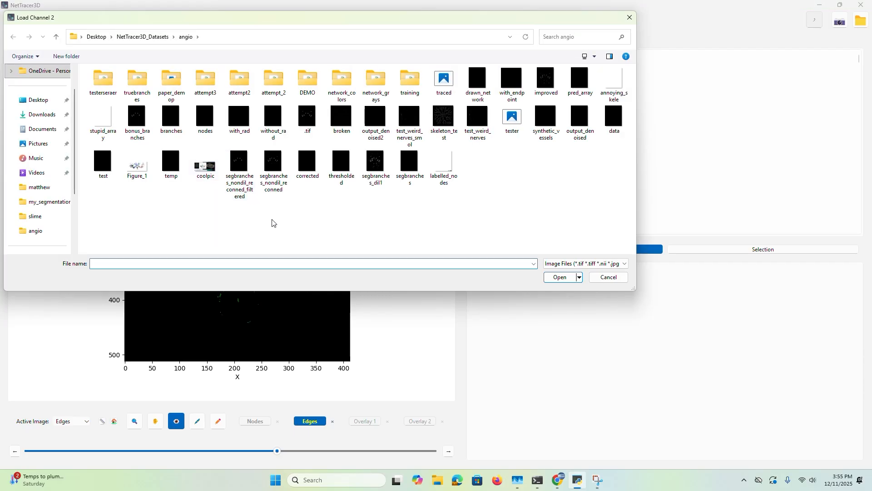
pyautogui.doubleClick(240, 170)
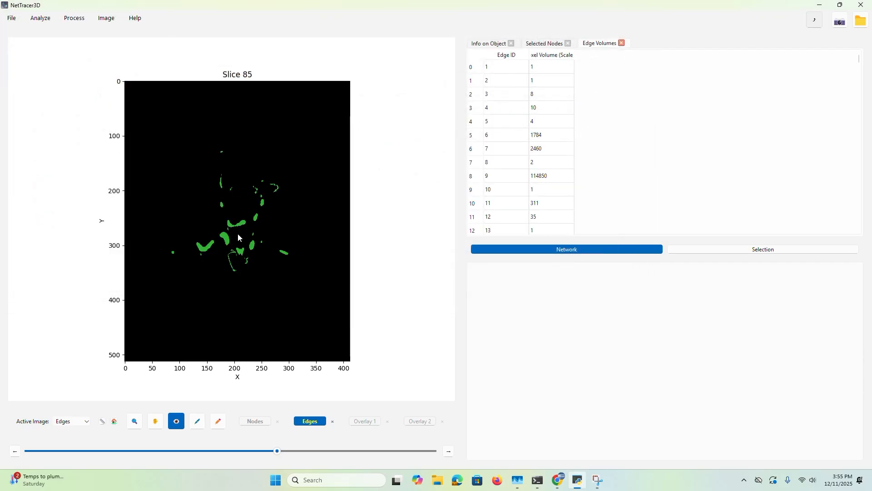
# Calculate the branchpoint network of the loaded vessel image and check the generated nodes on slice 113
pyautogui.click(240, 250)
pyautogui.moveTo(277, 452); pyautogui.dragTo(206, 432)
pyautogui.click(76, 18)
pyautogui.moveTo(89, 32)
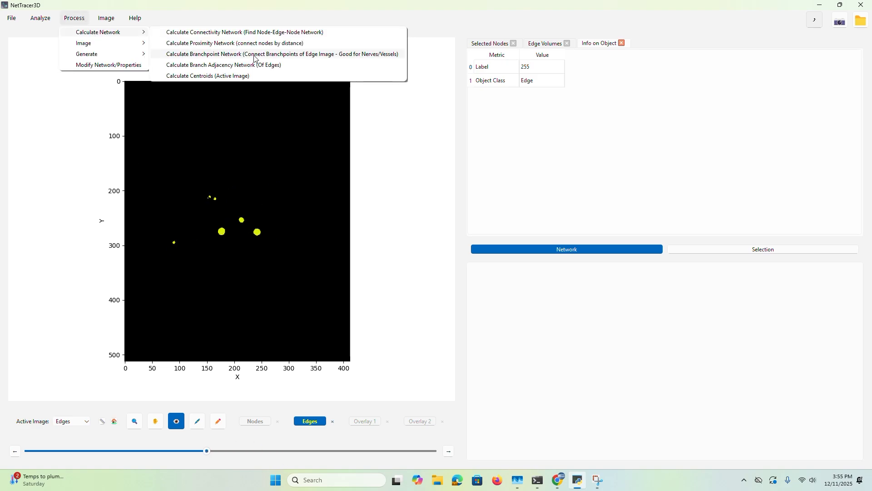
pyautogui.click(254, 55)
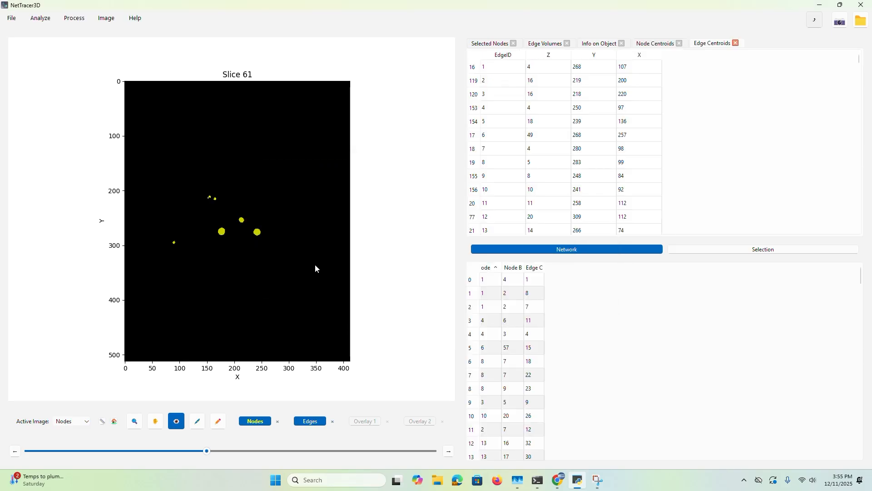
pyautogui.moveTo(259, 451); pyautogui.dragTo(358, 450)
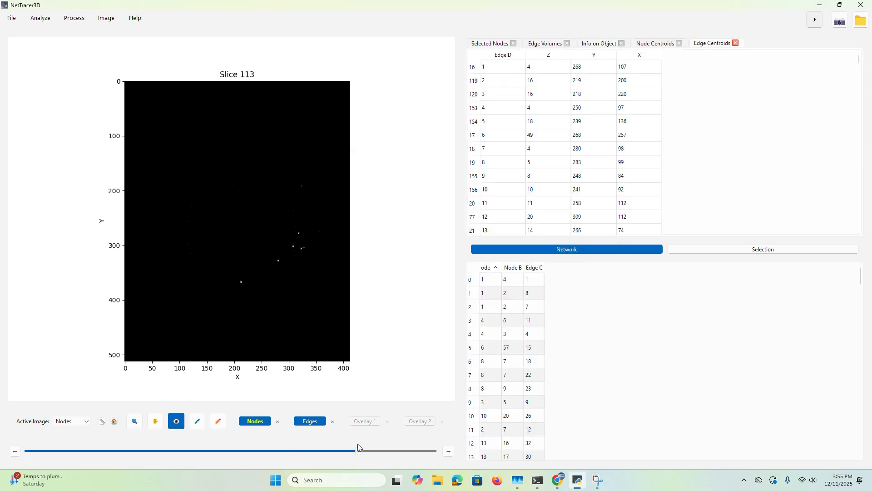
# Show the network graph in geographic layout, examine its nodes and connections full-screen, and close the figure
pyautogui.click(40, 17)
pyautogui.moveTo(57, 32)
pyautogui.click(104, 32)
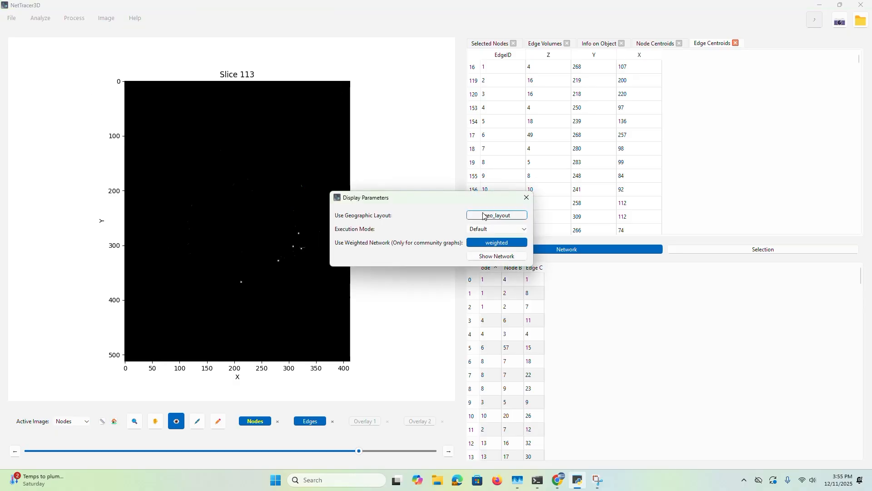
pyautogui.click(484, 216)
pyautogui.click(497, 256)
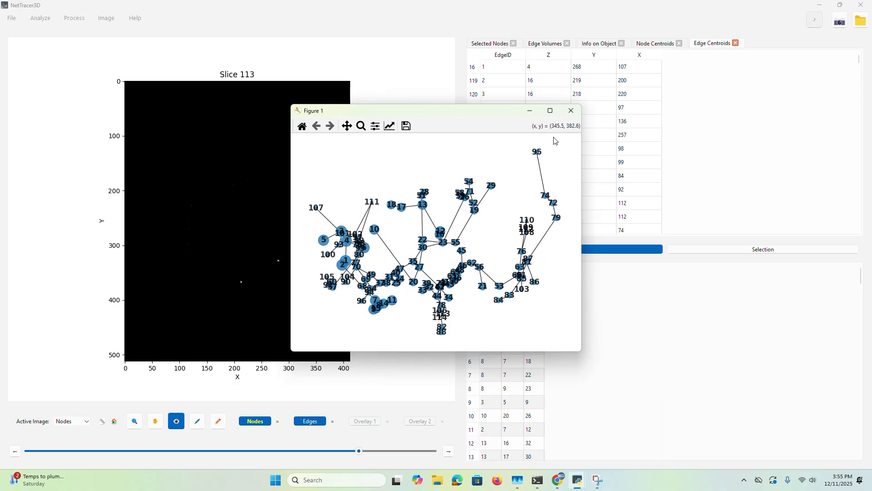
pyautogui.click(551, 110)
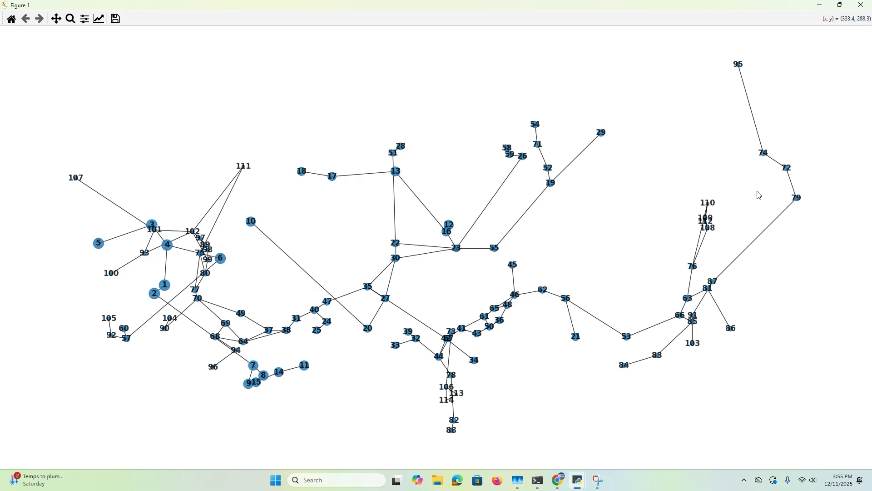
pyautogui.click(862, 5)
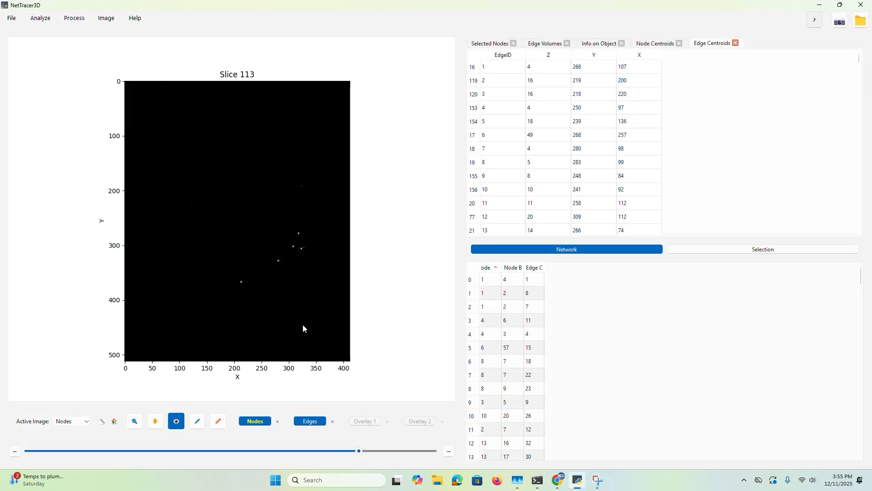
# Reload the segbranches_nondil_reconned_filtered image as Edges and delete the Nodes channel
pyautogui.moveTo(298, 459)
pyautogui.mouseDown()
pyautogui.moveTo(259, 452)
pyautogui.moveTo(300, 464)
pyautogui.mouseUp()
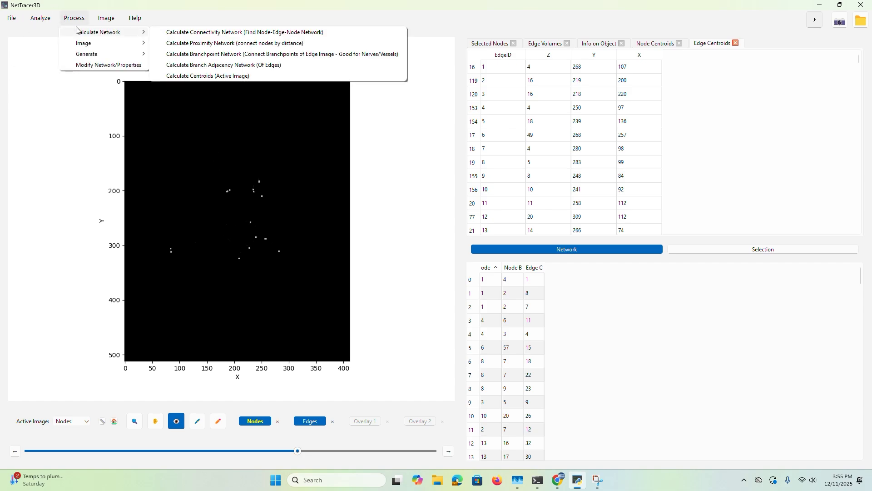
pyautogui.moveTo(12, 18)
pyautogui.moveTo(29, 63)
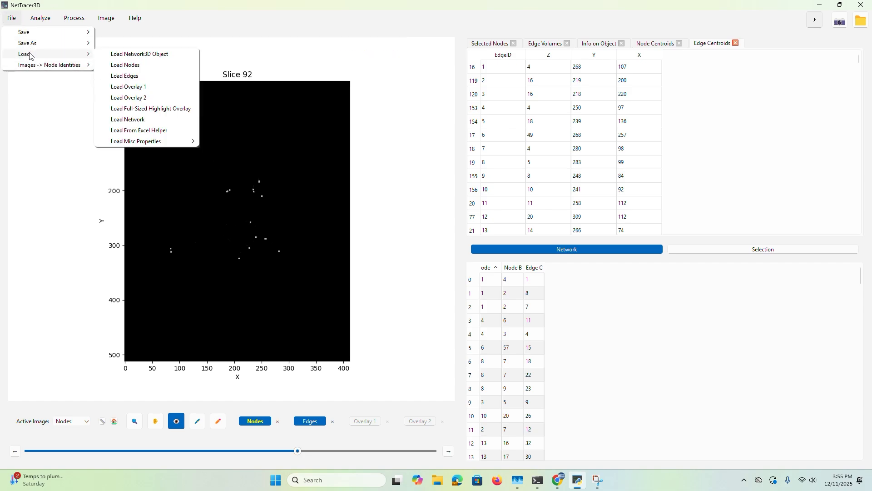
pyautogui.click(117, 86)
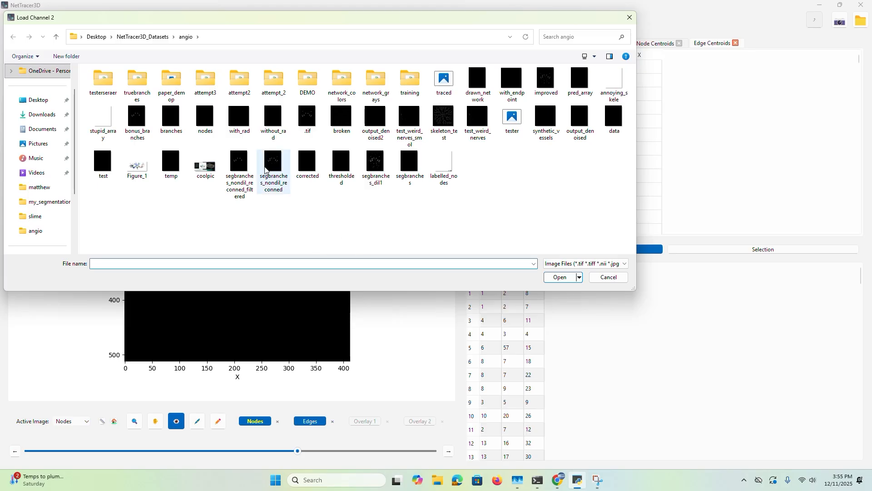
pyautogui.doubleClick(232, 173)
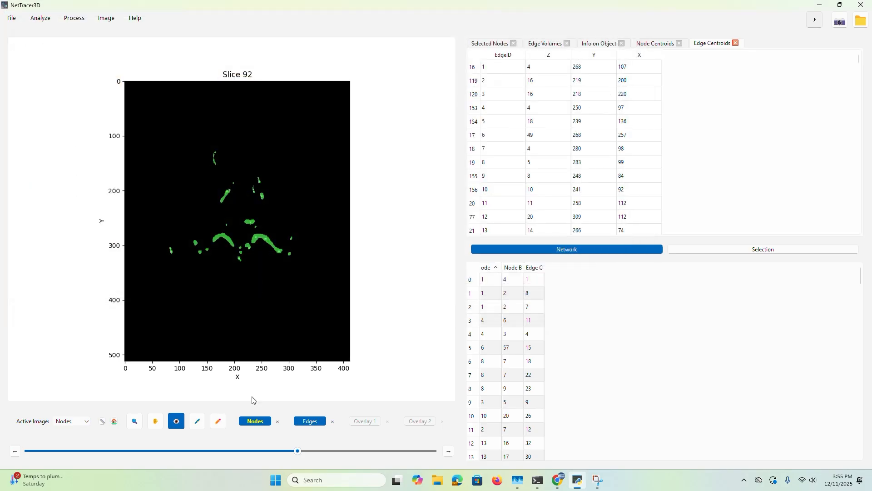
pyautogui.click(278, 422)
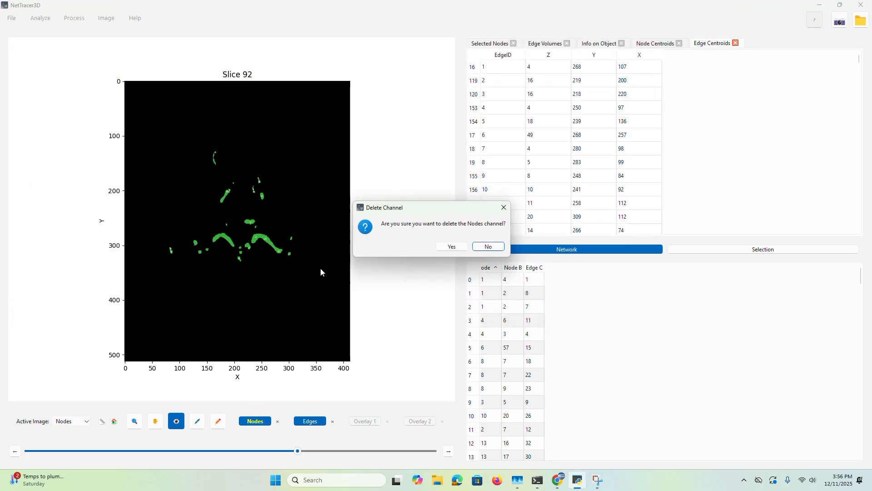
pyautogui.click(450, 246)
# Calculate the branch adjacency network of the vessel edges without reunifying main branches, using default node generation settings and branch stats
pyautogui.click(73, 18)
pyautogui.moveTo(80, 33)
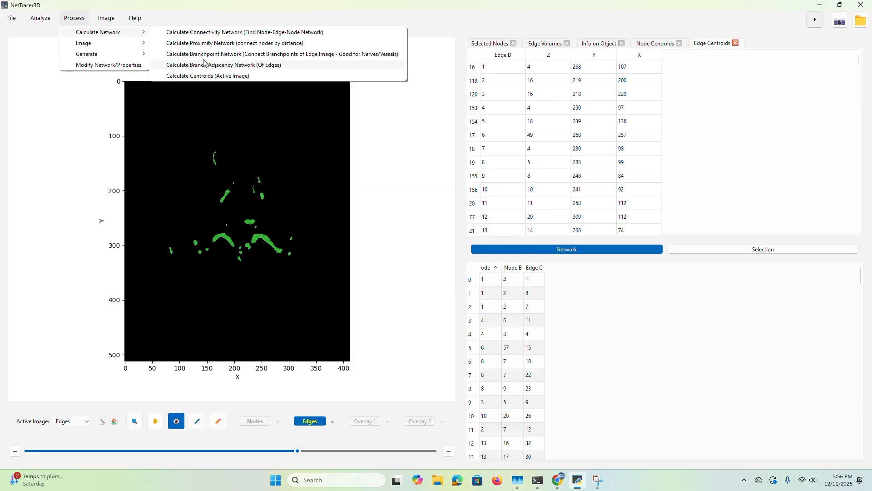
pyautogui.click(305, 65)
pyautogui.moveTo(473, 146); pyautogui.dragTo(602, 99)
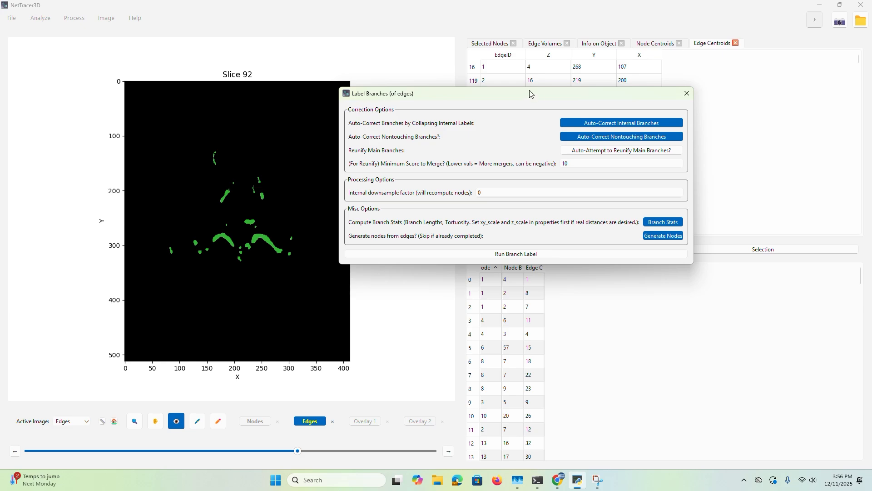
pyautogui.moveTo(577, 87); pyautogui.dragTo(673, 63)
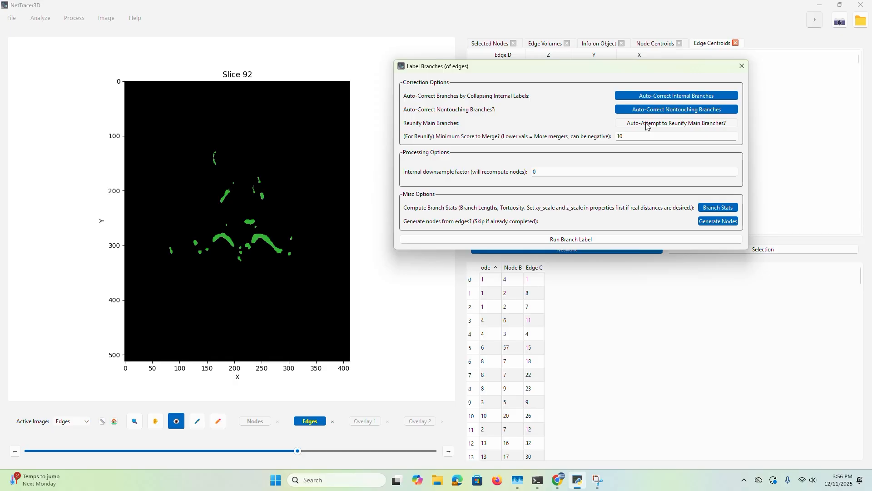
pyautogui.click(647, 127)
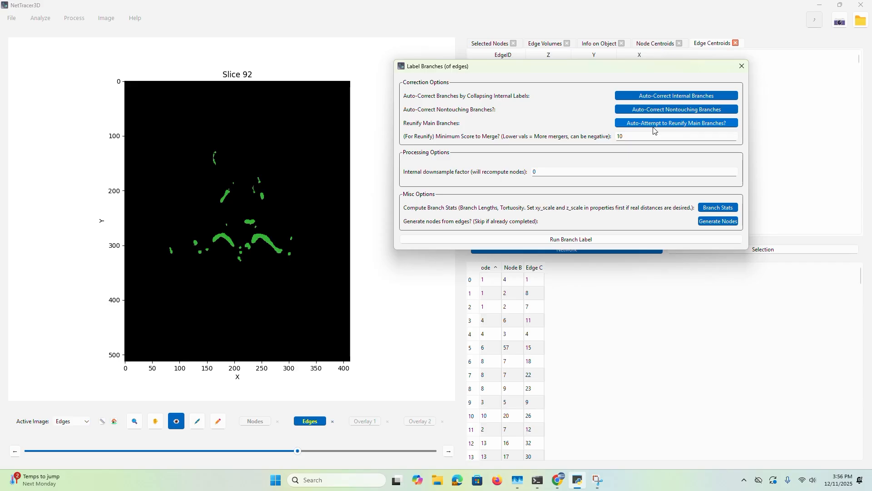
pyautogui.click(596, 240)
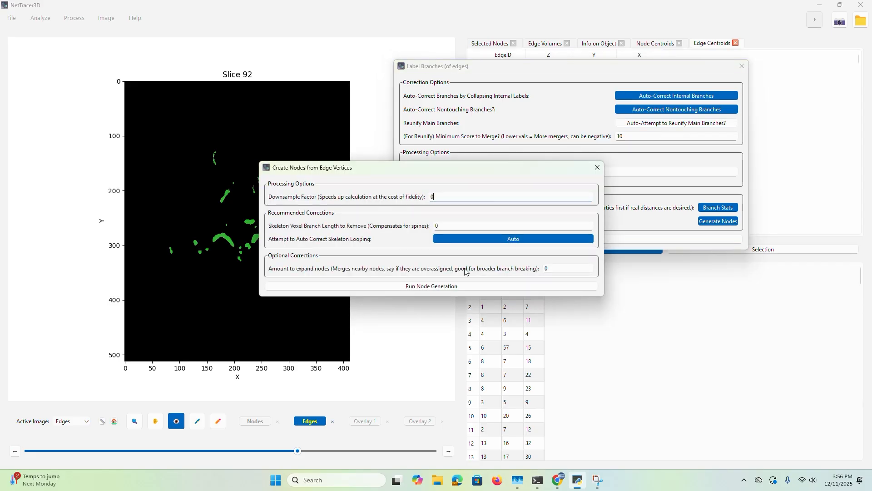
pyautogui.click(434, 286)
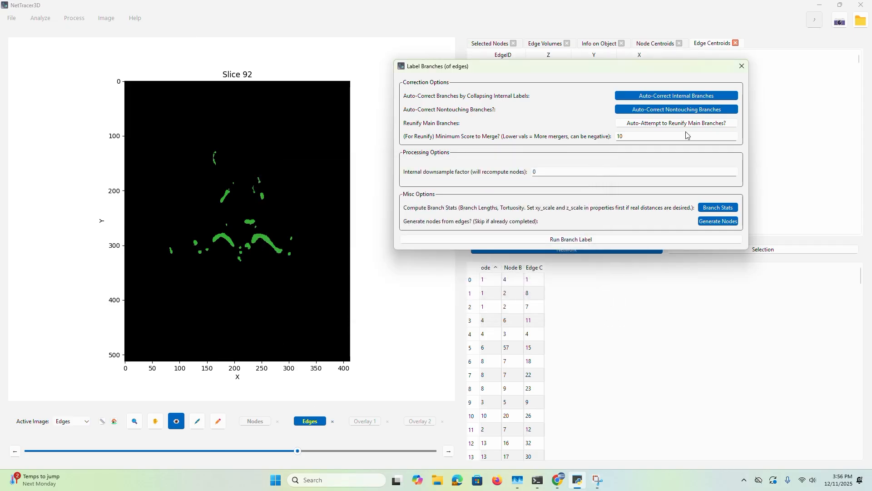
pyautogui.click(477, 239)
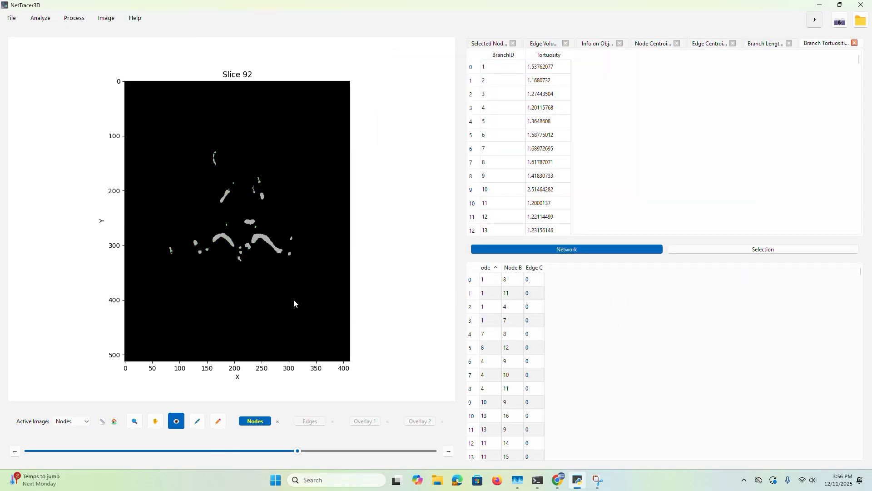
# Generate a color overlay of the labeled branches from the Nodes image into Overlay 2
pyautogui.click(106, 19)
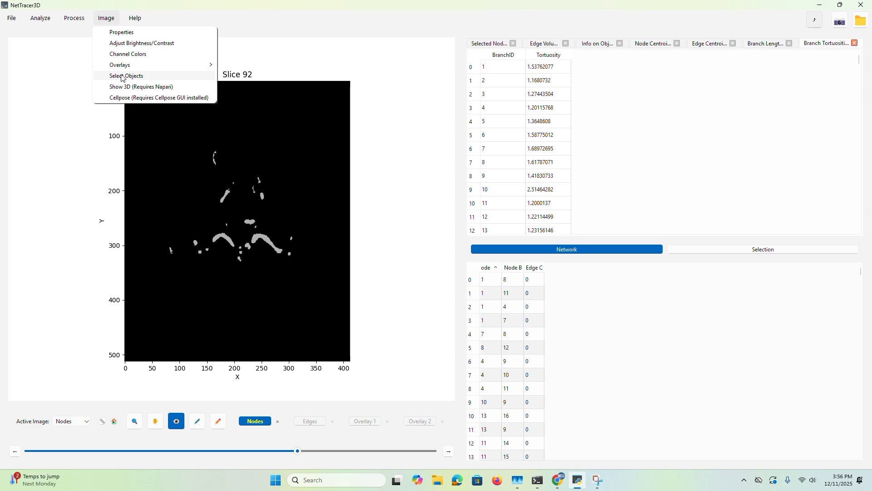
pyautogui.moveTo(137, 65)
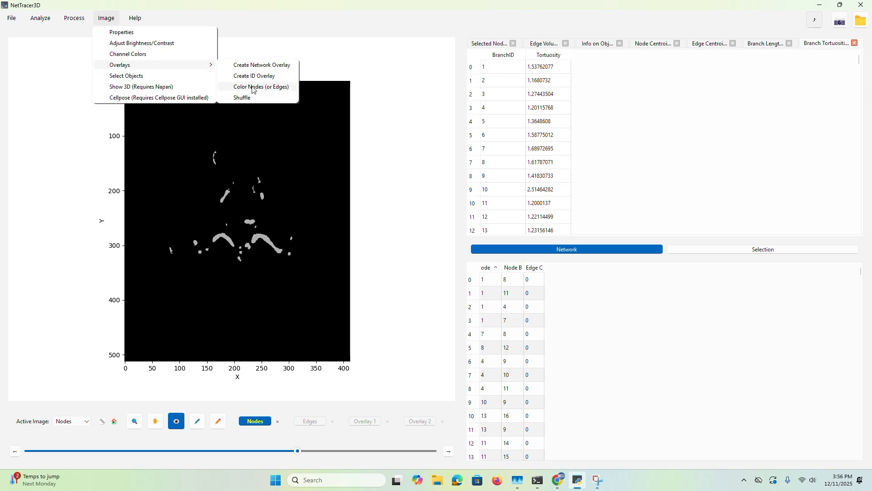
pyautogui.click(239, 87)
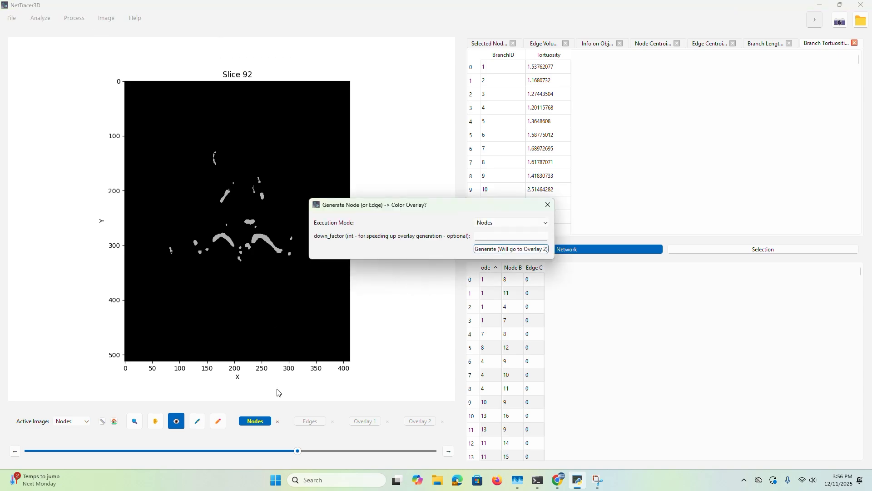
pyautogui.click(521, 250)
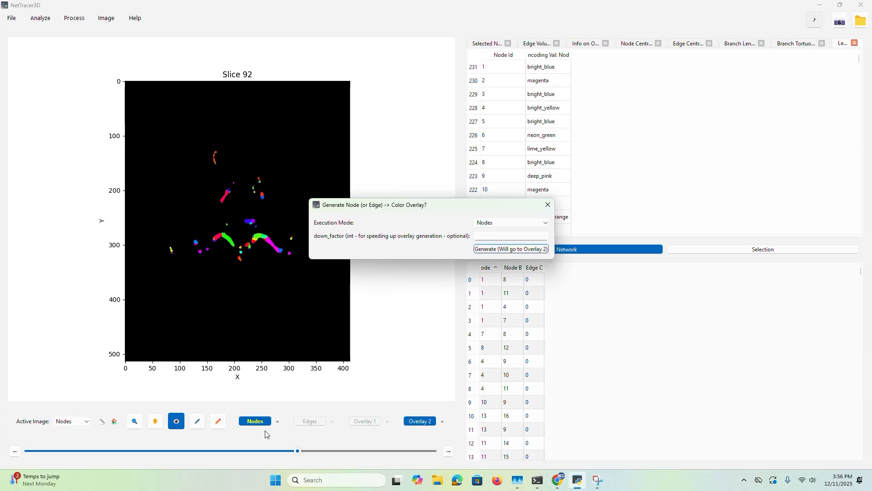
# Examine the colored branches up close on slices 80 and 89, and inspect the properties of the yellow branch
pyautogui.moveTo(249, 451)
pyautogui.mouseDown()
pyautogui.moveTo(291, 451)
pyautogui.moveTo(262, 450)
pyautogui.mouseUp()
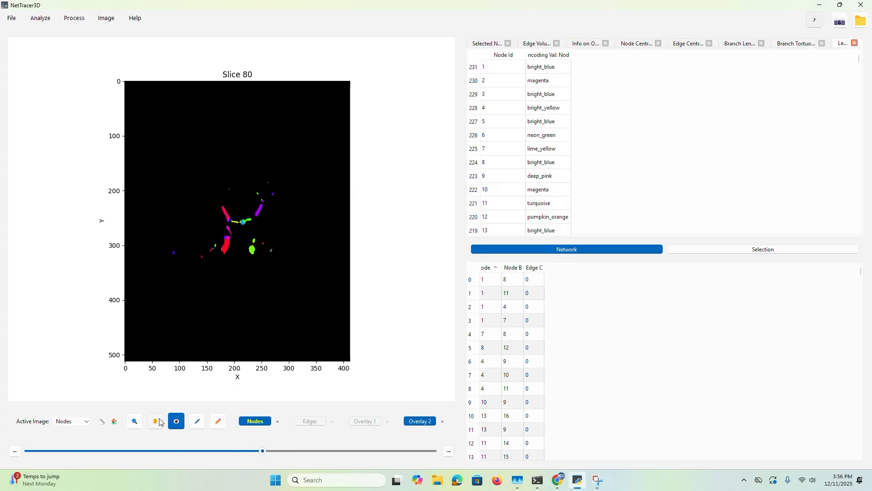
pyautogui.click(137, 424)
pyautogui.moveTo(198, 201); pyautogui.dragTo(254, 250)
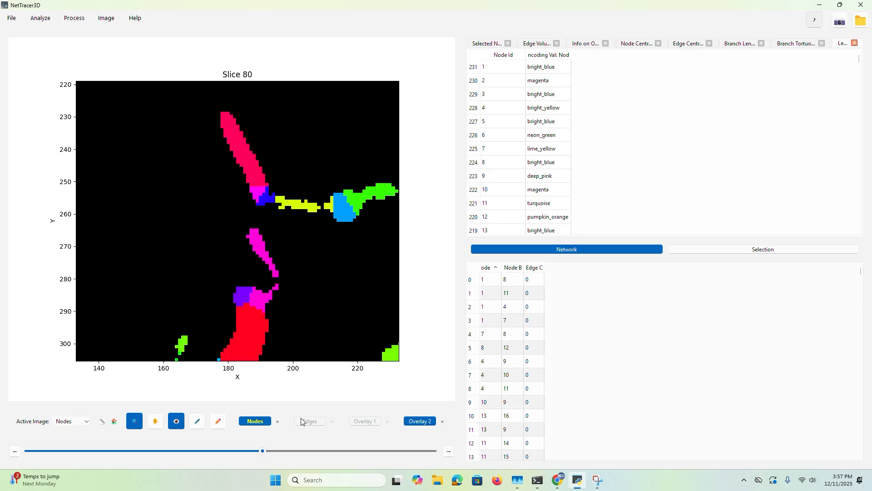
pyautogui.moveTo(263, 451); pyautogui.dragTo(289, 452)
pyautogui.click(134, 421)
pyautogui.click(217, 283)
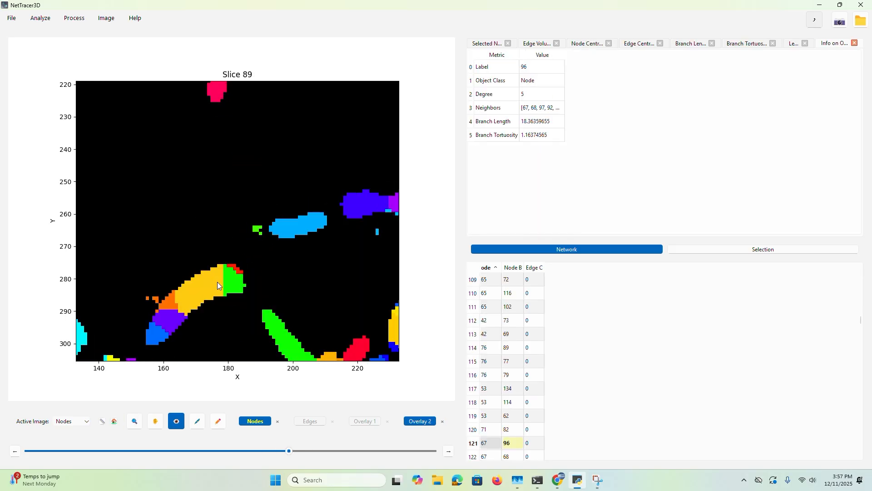
# Inspect the properties of the small adjoining branches on slice 85 and return to the full slice view
pyautogui.moveTo(289, 451); pyautogui.dragTo(277, 434)
pyautogui.click(157, 299)
pyautogui.click(157, 299)
pyautogui.click(243, 281)
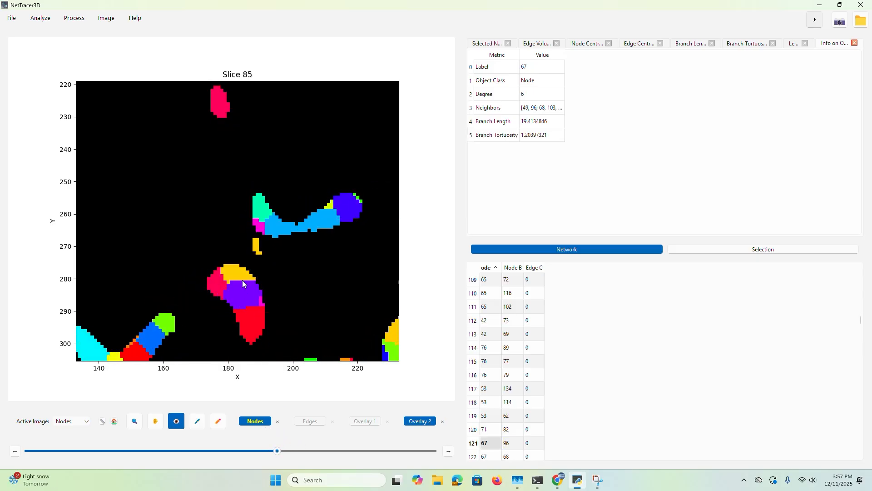
pyautogui.click(132, 423)
pyautogui.rightClick(220, 263)
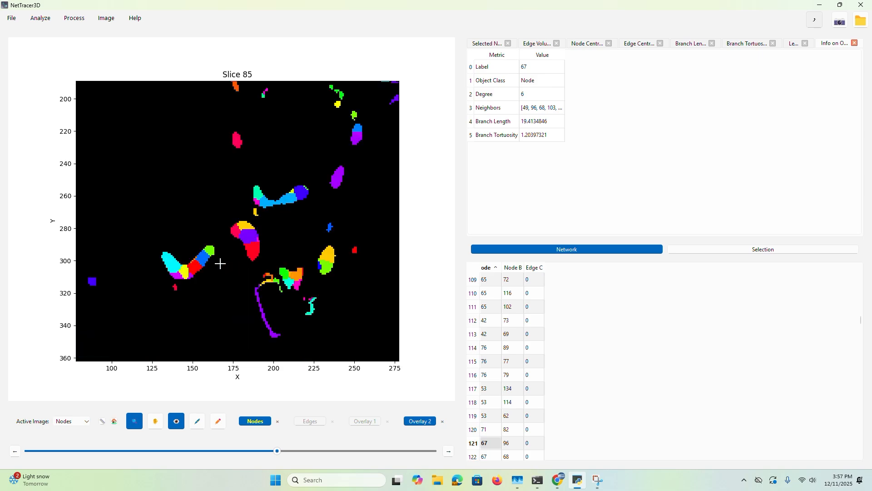
pyautogui.rightClick(219, 267)
# Rerun the branch adjacency network calculation on the edges with automatic reunification of main branches enabled
pyautogui.click(106, 17)
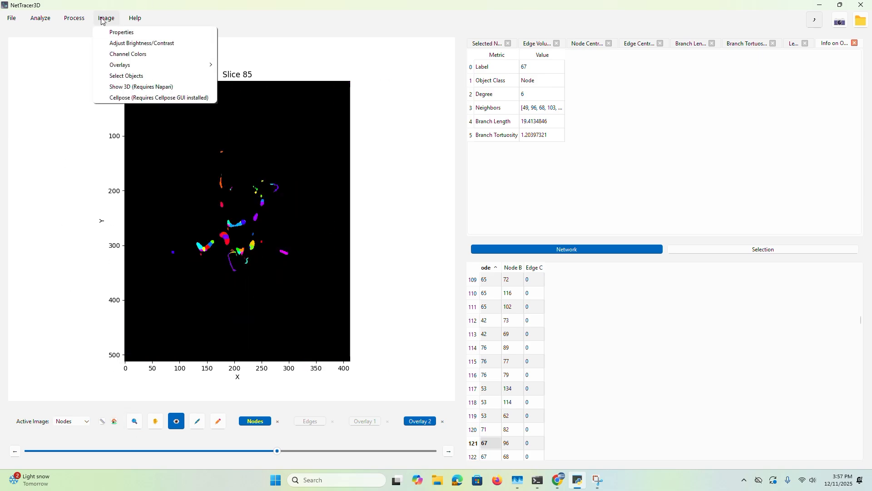
pyautogui.click(89, 26)
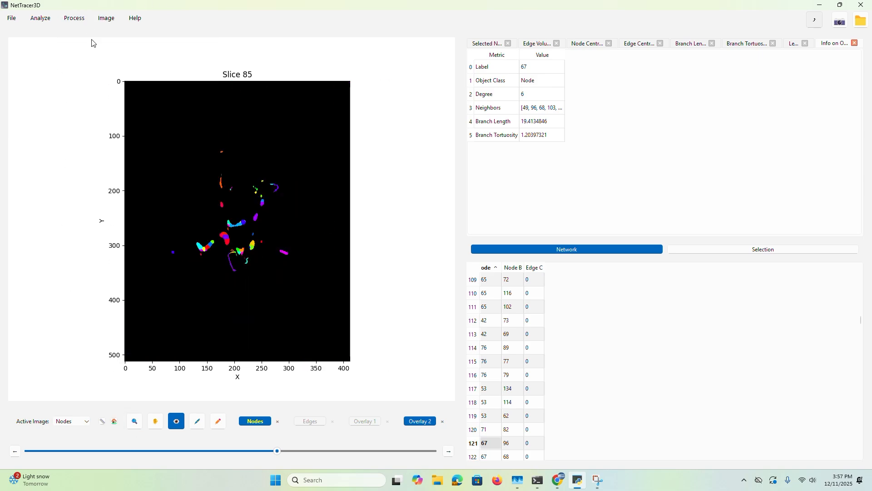
pyautogui.click(40, 17)
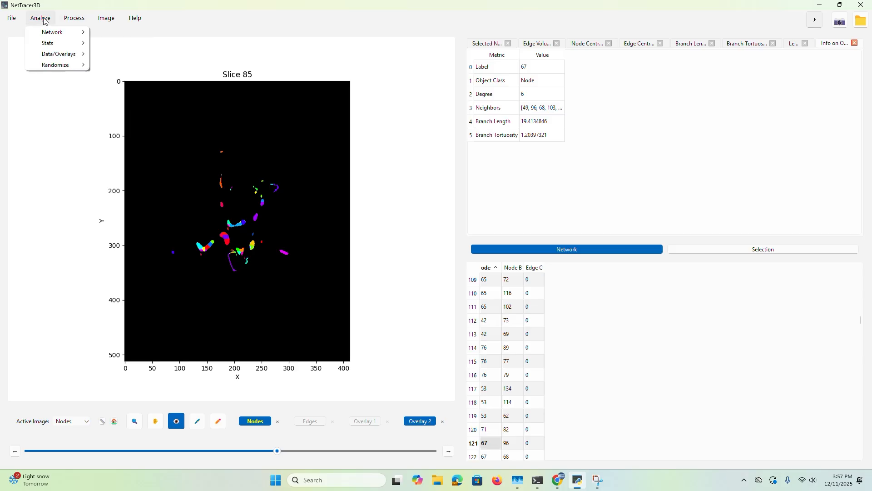
pyautogui.moveTo(62, 36)
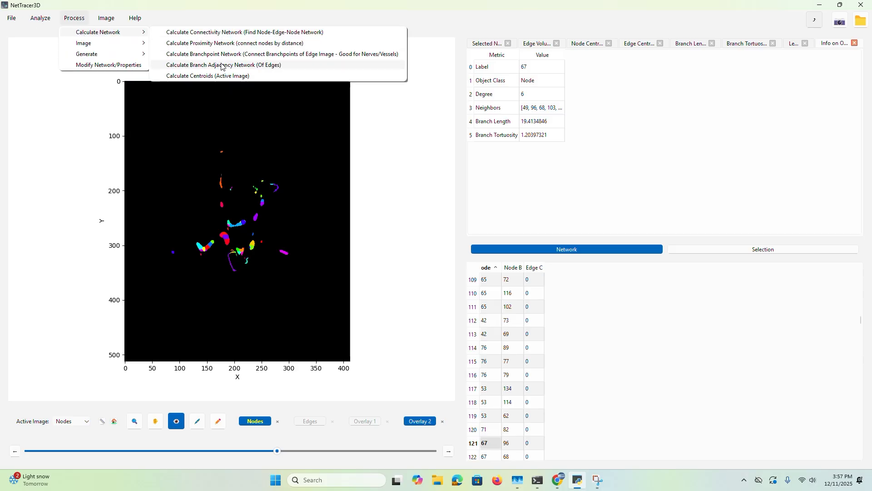
pyautogui.click(166, 64)
pyautogui.click(437, 256)
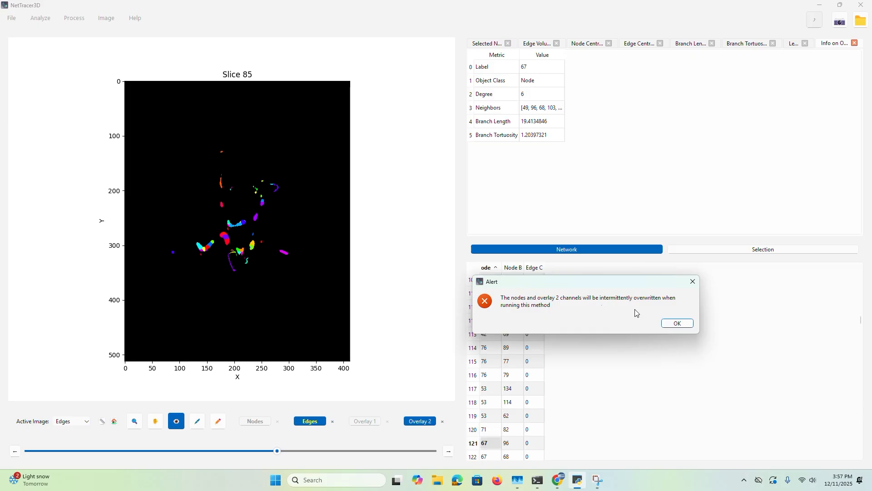
pyautogui.click(682, 325)
pyautogui.click(534, 203)
pyautogui.click(462, 306)
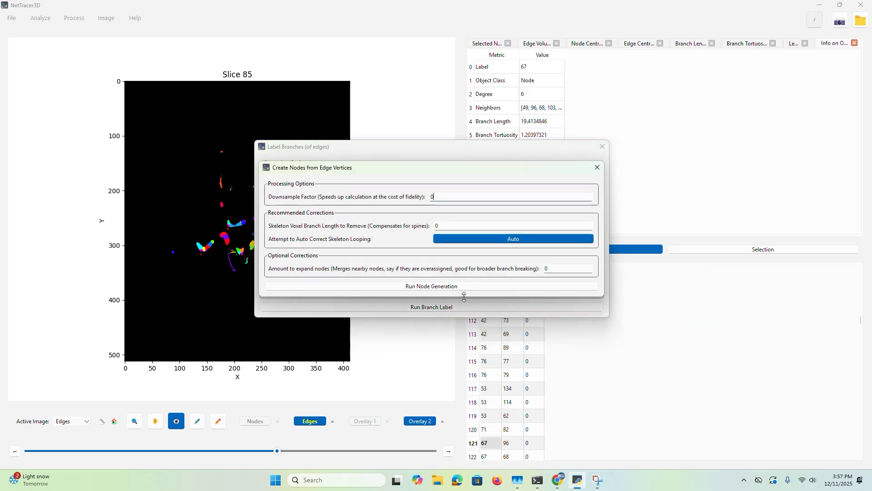
# Set the skeleton voxel branch length to remove to 8 and run the node generation for branch labeling
pyautogui.moveTo(427, 169); pyautogui.dragTo(472, 91)
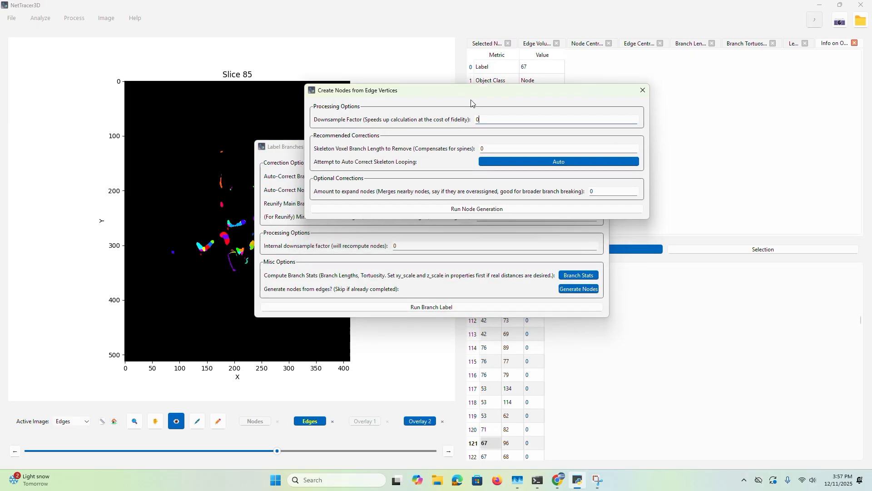
pyautogui.doubleClick(484, 148)
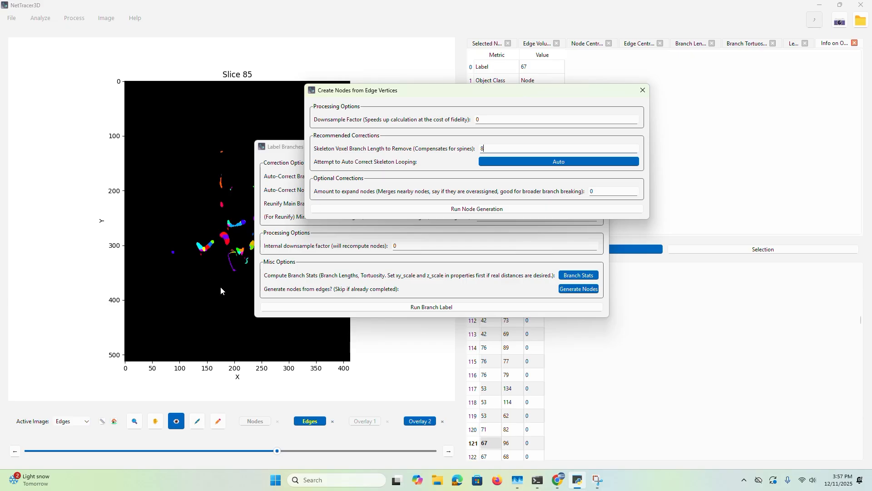
pyautogui.write('8')
pyautogui.doubleClick(481, 145)
pyautogui.click(492, 146)
pyautogui.moveTo(496, 147); pyautogui.dragTo(471, 142)
pyautogui.click(480, 210)
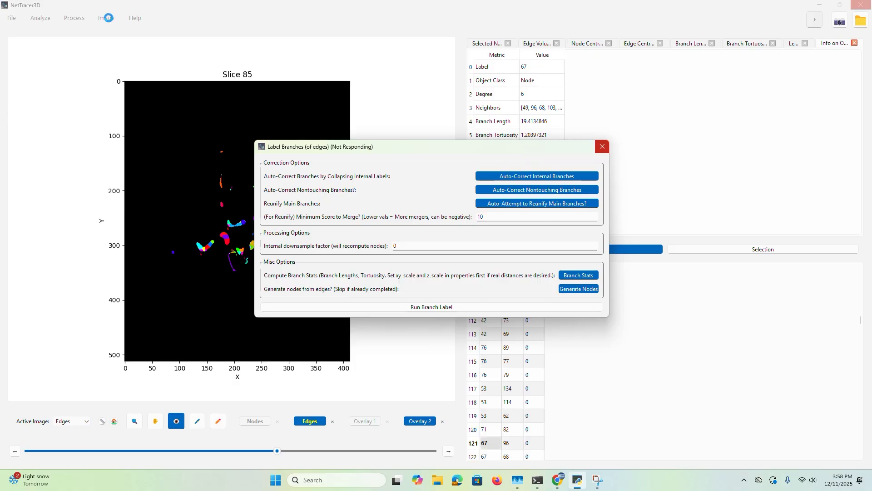
# Generate a color overlay of the reunified branches into Overlay 2 with the execution mode set to Nodes
pyautogui.click(109, 19)
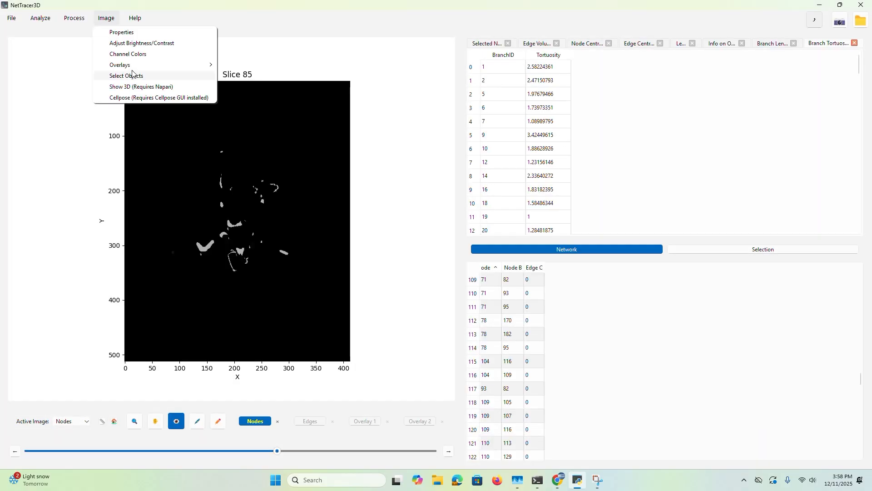
pyautogui.moveTo(132, 65)
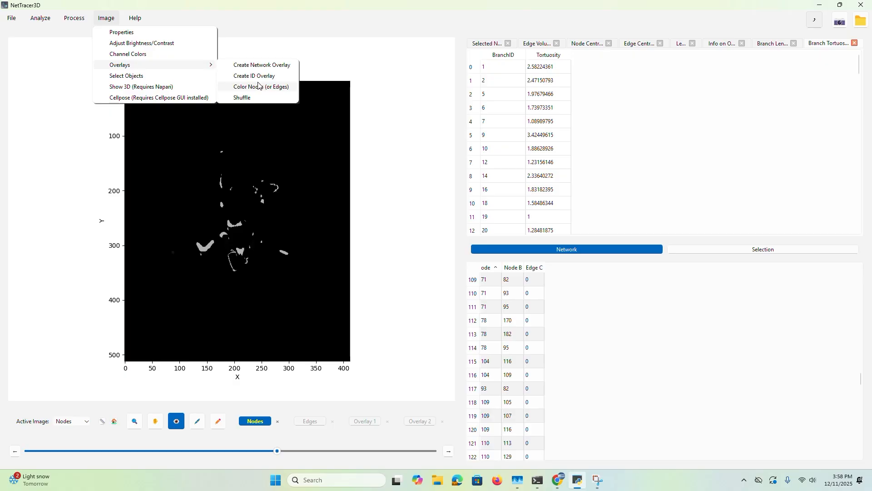
pyautogui.click(263, 86)
pyautogui.click(500, 222)
pyautogui.click(499, 240)
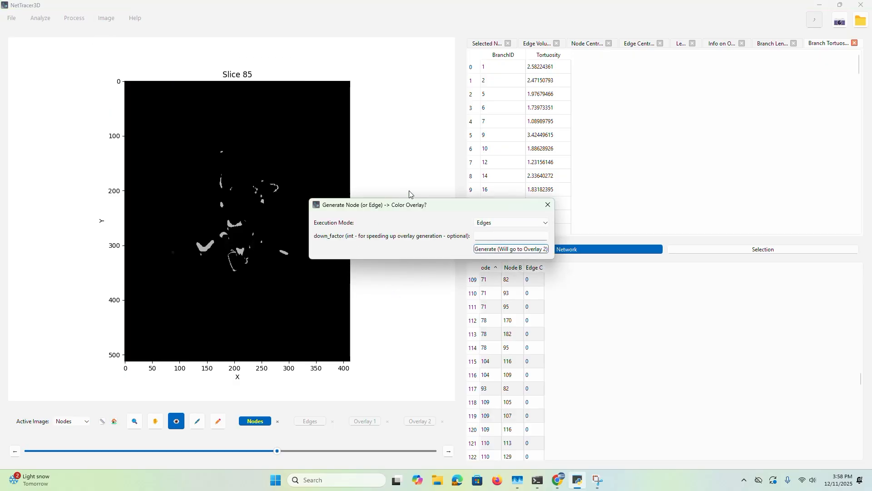
pyautogui.click(504, 223)
pyautogui.click(506, 231)
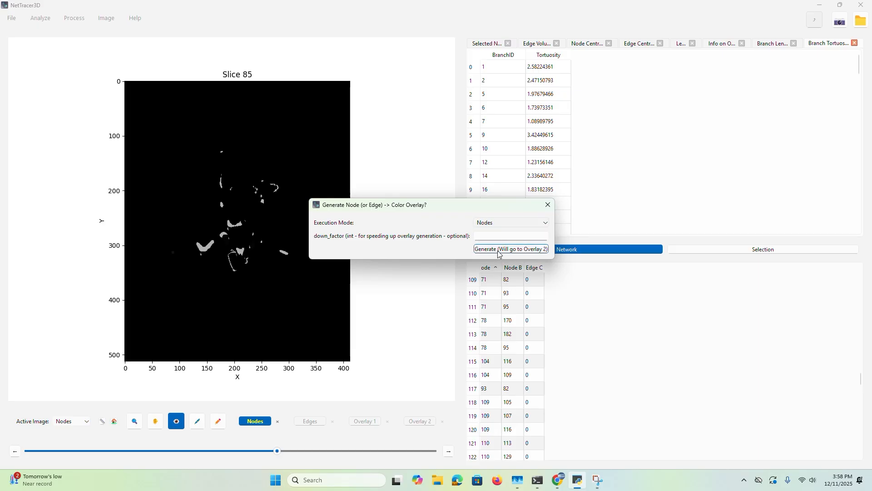
pyautogui.click(499, 249)
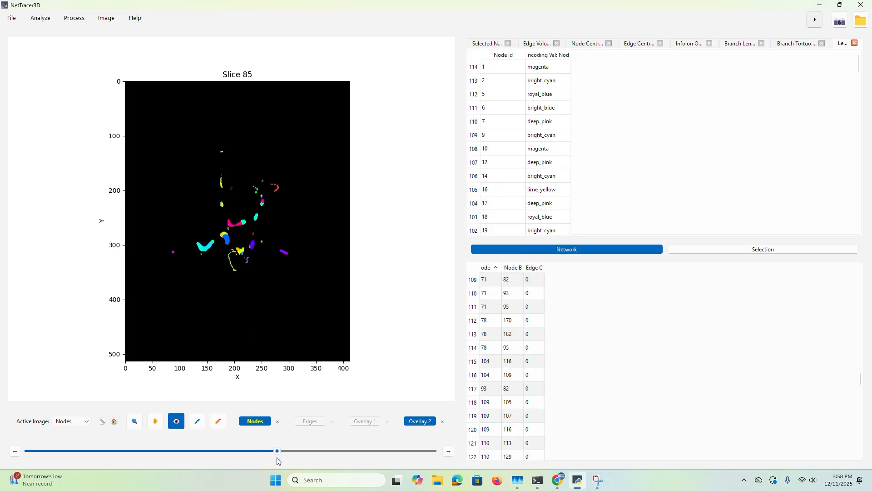
# Inspect the properties of the long curved vessel branch on slices 91 and 92 of the colored overlay
pyautogui.moveTo(277, 450); pyautogui.dragTo(296, 451)
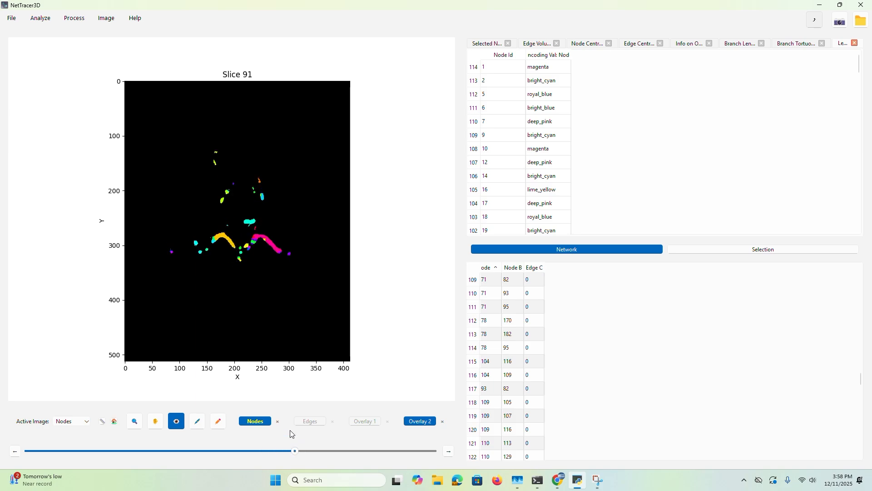
pyautogui.click(272, 250)
pyautogui.click(272, 253)
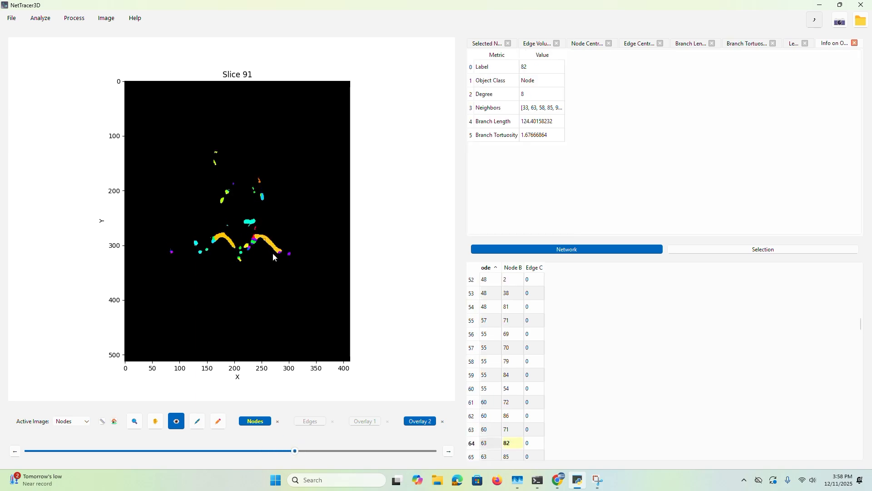
pyautogui.moveTo(295, 451)
pyautogui.mouseDown()
pyautogui.moveTo(316, 452)
pyautogui.moveTo(274, 450)
pyautogui.moveTo(304, 443)
pyautogui.moveTo(297, 450)
pyautogui.mouseUp()
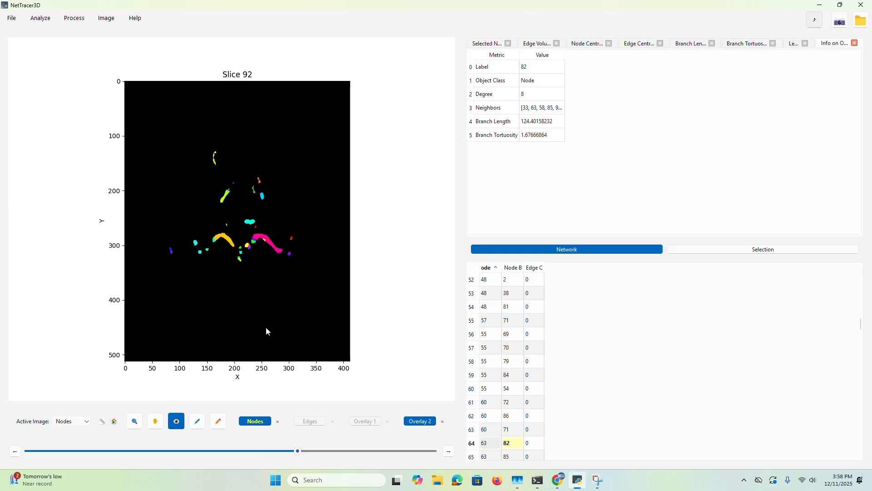
pyautogui.click(272, 246)
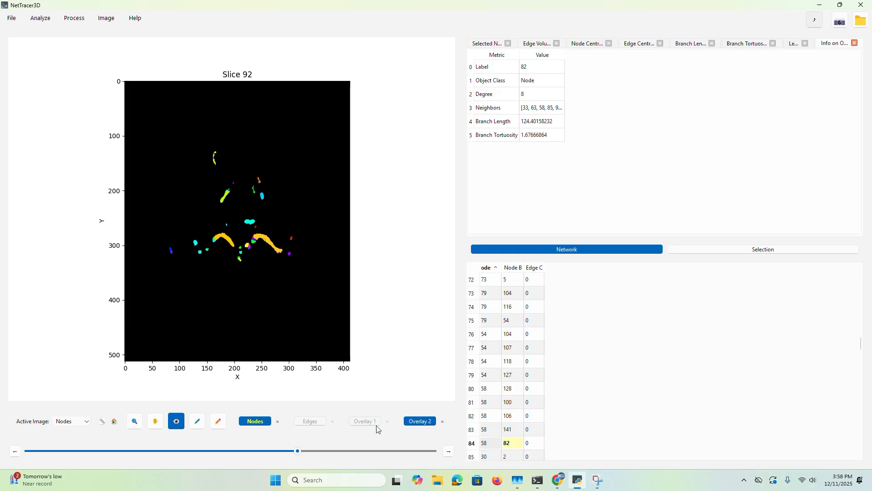
# Hide Overlay 2 and inspect the upper vessel branch and the central curved branch on slice 89
pyautogui.click(417, 421)
pyautogui.moveTo(297, 450)
pyautogui.mouseDown()
pyautogui.moveTo(331, 443)
pyautogui.moveTo(292, 444)
pyautogui.moveTo(318, 436)
pyautogui.moveTo(307, 438)
pyautogui.moveTo(321, 451)
pyautogui.moveTo(260, 450)
pyautogui.moveTo(320, 450)
pyautogui.moveTo(279, 451)
pyautogui.moveTo(265, 447)
pyautogui.moveTo(306, 445)
pyautogui.moveTo(260, 440)
pyautogui.moveTo(302, 444)
pyautogui.moveTo(289, 443)
pyautogui.mouseUp()
pyautogui.click(226, 197)
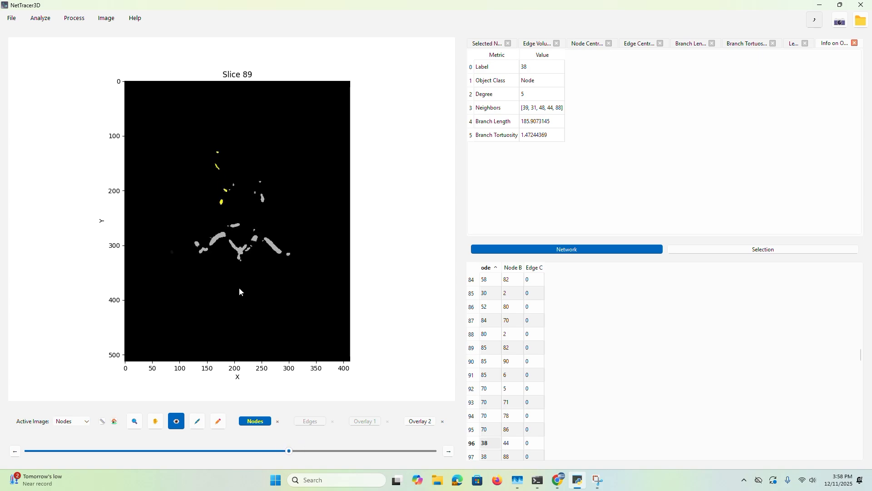
pyautogui.click(243, 248)
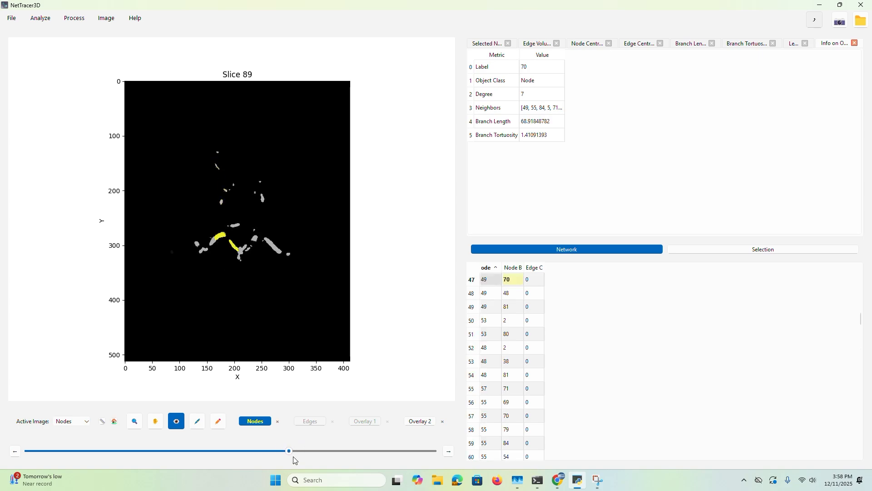
# Generate the Degree Distribution histogram of the branch network and close its plot window
pyautogui.moveTo(306, 458); pyautogui.dragTo(289, 437)
pyautogui.click(41, 18)
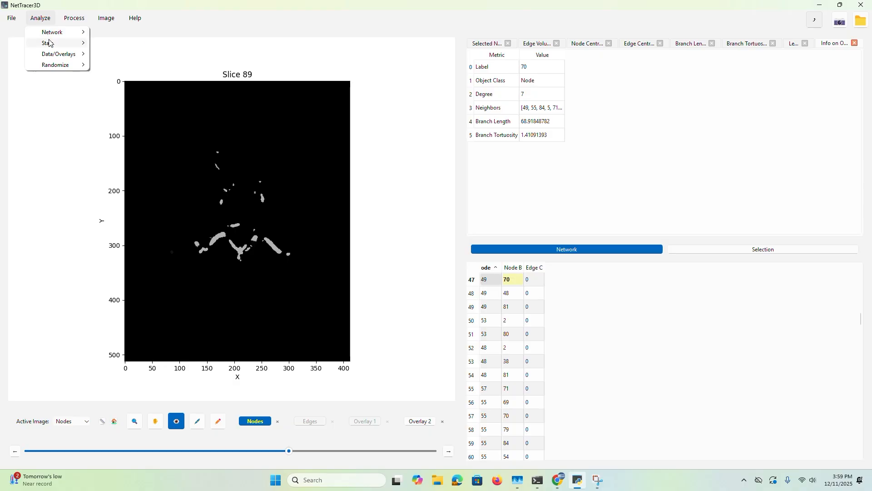
pyautogui.moveTo(50, 45)
pyautogui.moveTo(132, 44)
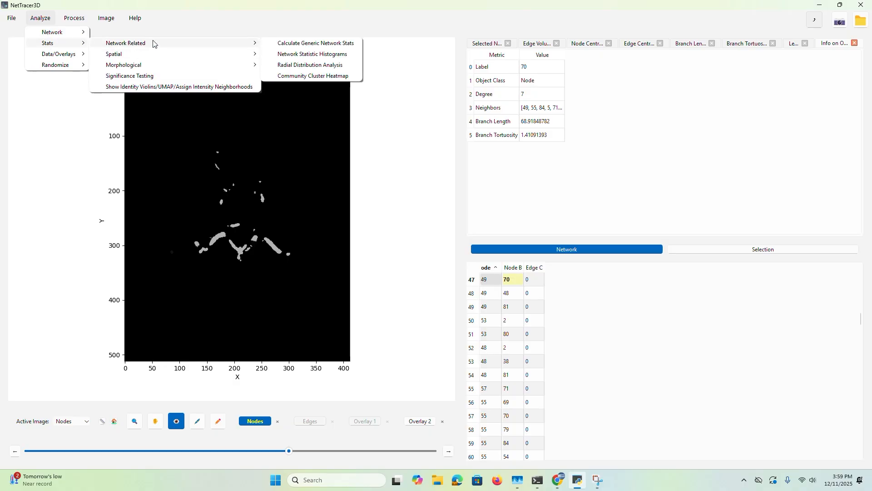
pyautogui.click(299, 54)
pyautogui.click(249, 302)
pyautogui.click(766, 38)
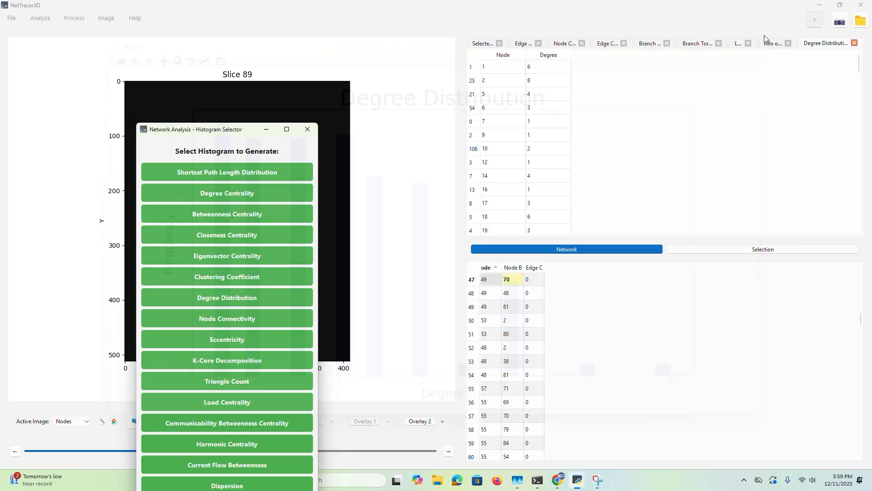
# Generate the generic network report for the branch network
pyautogui.click(40, 18)
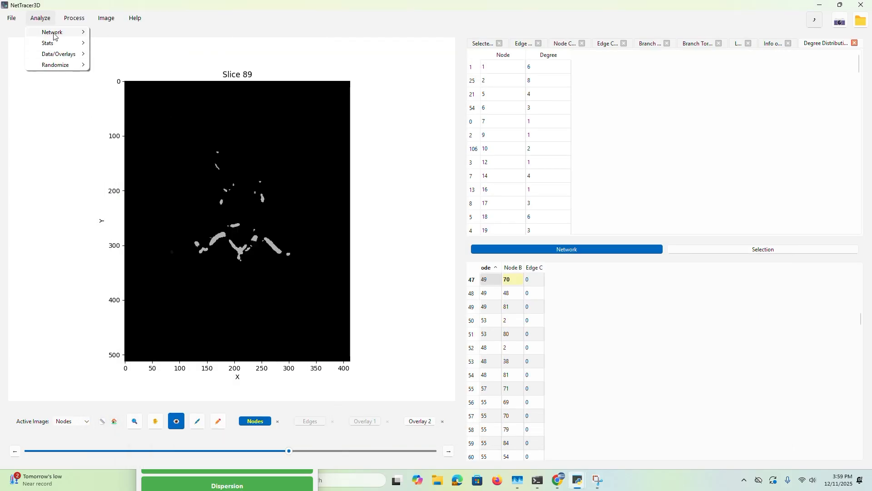
pyautogui.moveTo(53, 35)
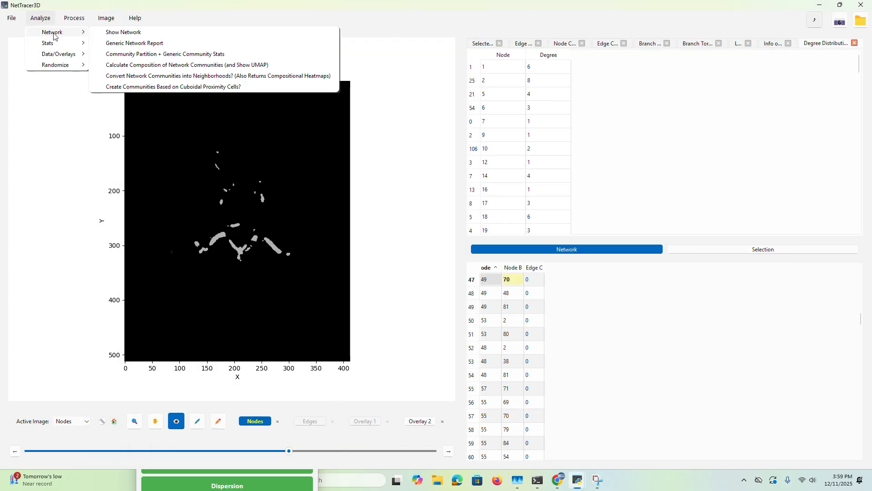
pyautogui.click(254, 43)
# Show Overlay 2 again and open the image channels in the napari 3D viewer with the default display parameters
pyautogui.click(74, 18)
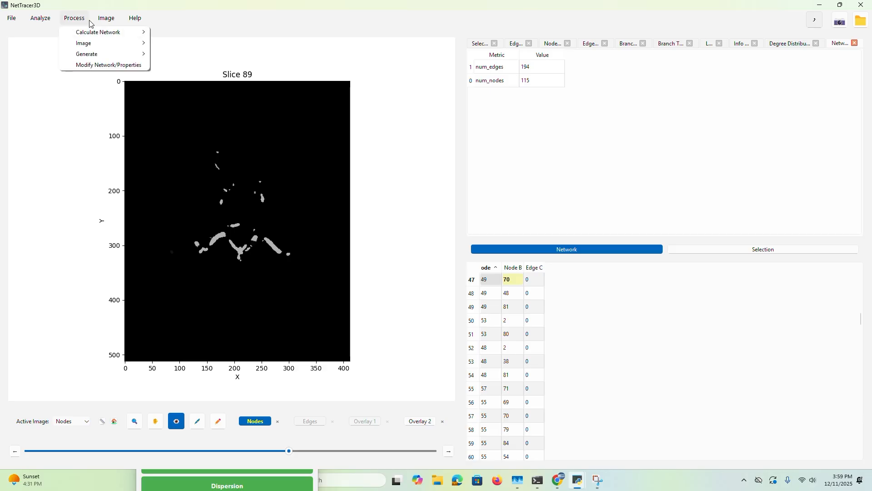
pyautogui.click(415, 420)
pyautogui.click(412, 419)
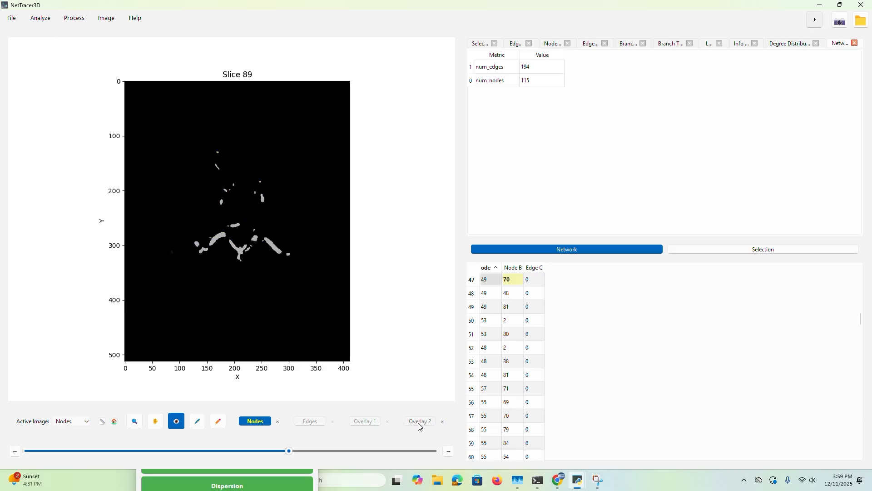
pyautogui.click(408, 420)
pyautogui.click(54, 22)
pyautogui.moveTo(74, 18)
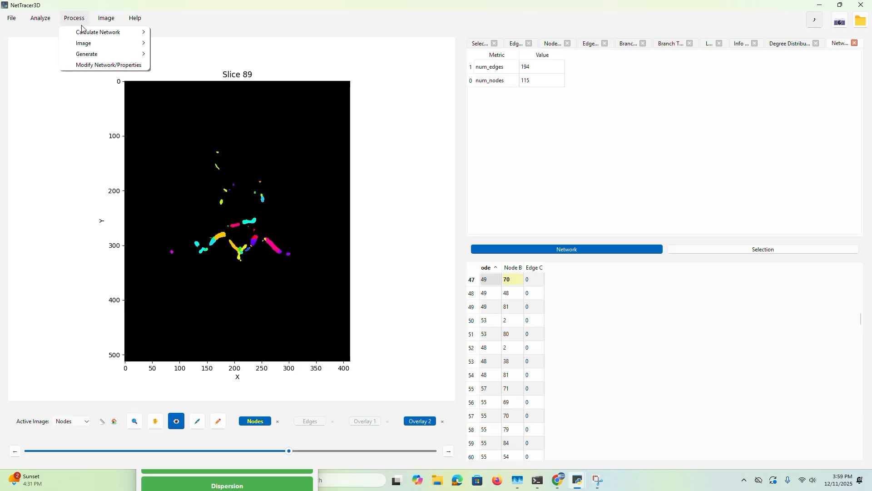
pyautogui.moveTo(102, 43)
pyautogui.moveTo(106, 18)
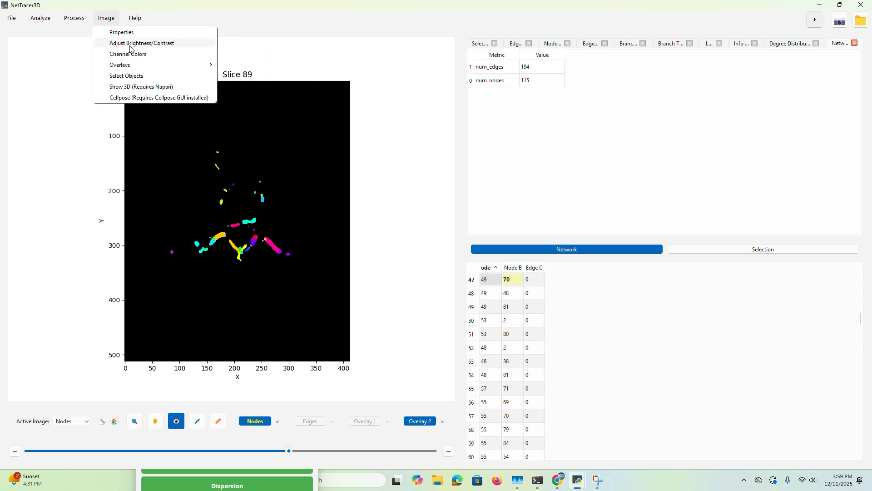
pyautogui.click(145, 87)
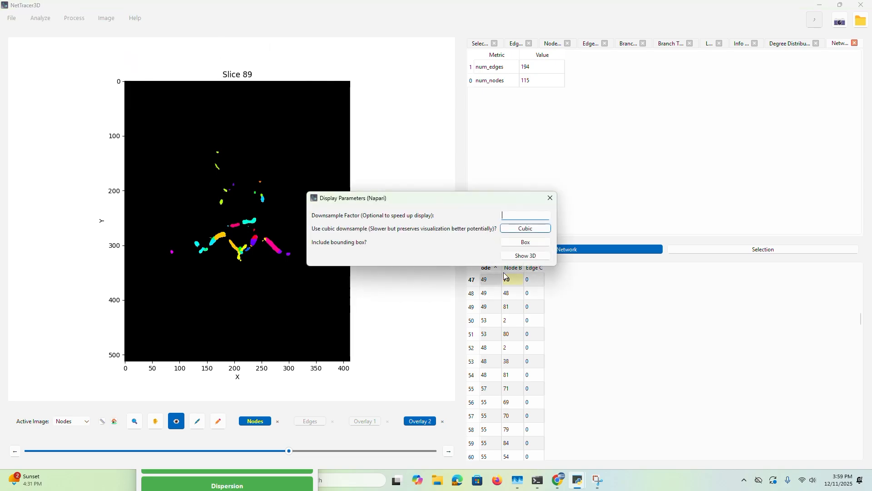
pyautogui.click(525, 255)
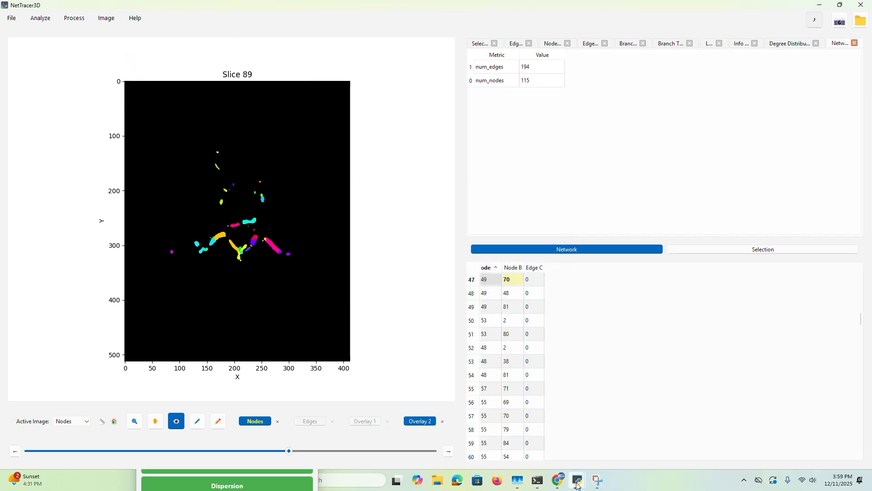
pyautogui.moveTo(577, 485)
pyautogui.click(630, 438)
# Set the colormap of the Channel_red and Channel_white layers to gray r
pyautogui.moveTo(619, 310); pyautogui.dragTo(219, 271)
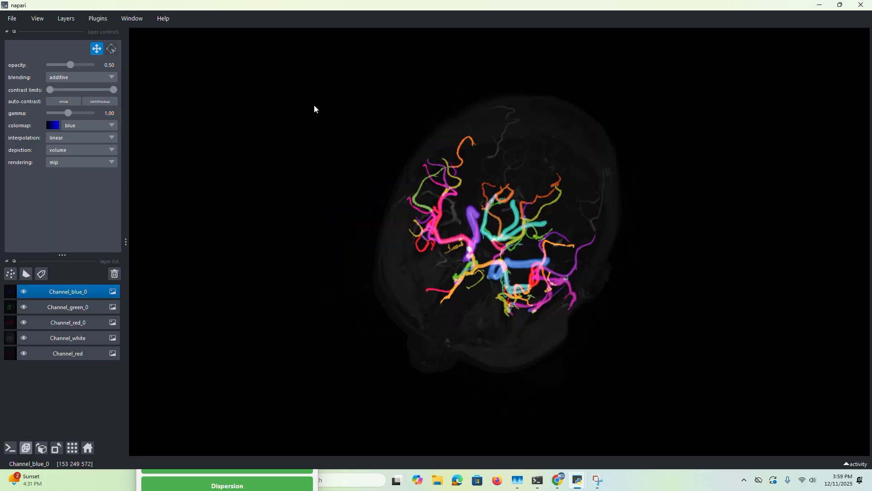
pyautogui.moveTo(314, 104); pyautogui.dragTo(631, 159)
pyautogui.scroll(4, 518, 191)
pyautogui.moveTo(477, 193); pyautogui.dragTo(436, 230)
pyautogui.click(55, 356)
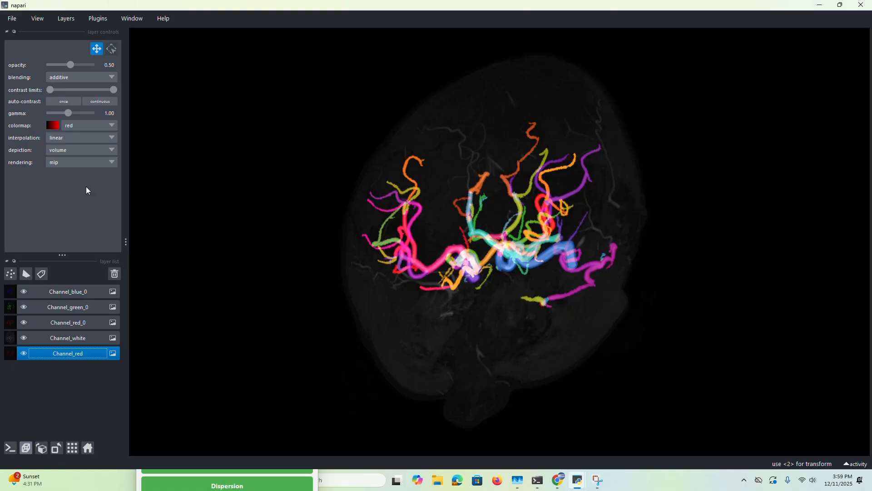
pyautogui.click(91, 125)
pyautogui.scroll(4, 98, 199)
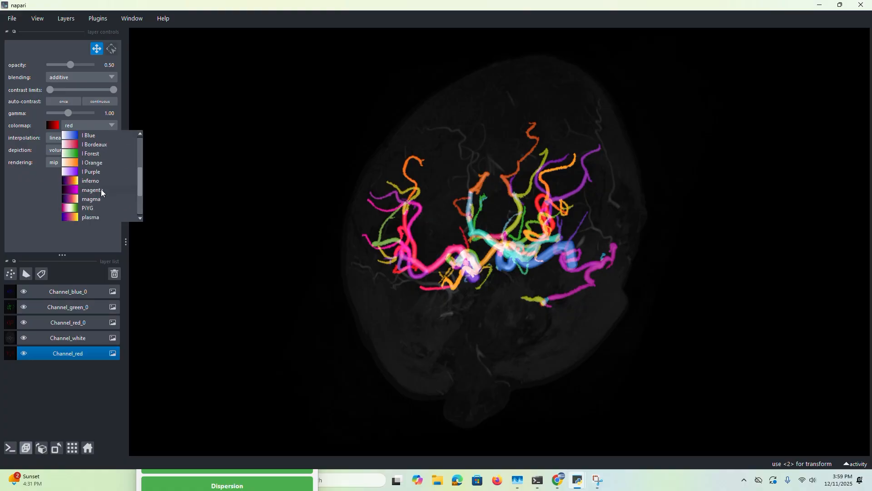
pyautogui.click(100, 199)
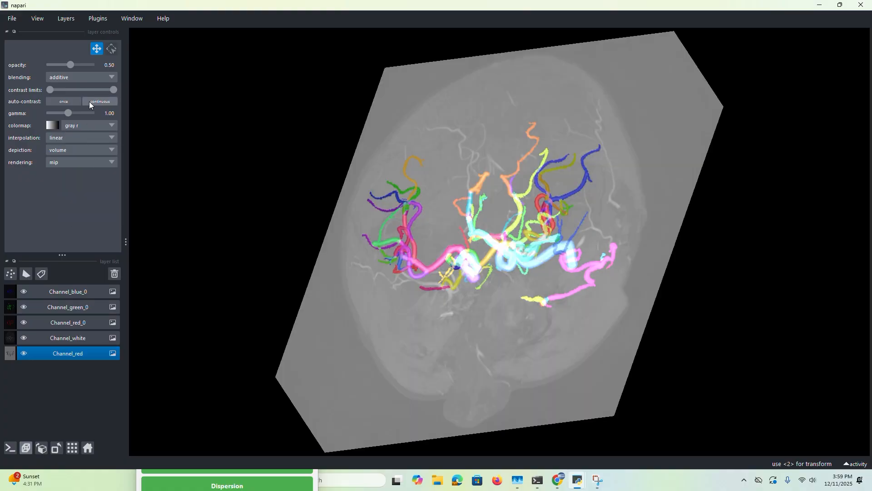
pyautogui.moveTo(113, 92)
pyautogui.mouseDown()
pyautogui.moveTo(73, 94)
pyautogui.moveTo(119, 102)
pyautogui.mouseUp()
pyautogui.moveTo(461, 312); pyautogui.dragTo(538, 225)
pyautogui.moveTo(523, 272); pyautogui.dragTo(423, 248)
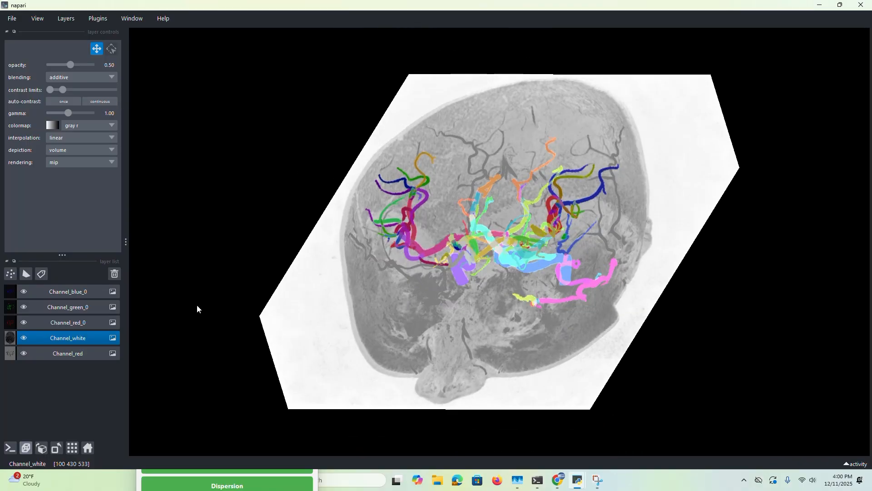
# Set the rendering of the Channel_red_0, Channel_green_0 and Channel_blue_0 layers to iso
pyautogui.click(84, 324)
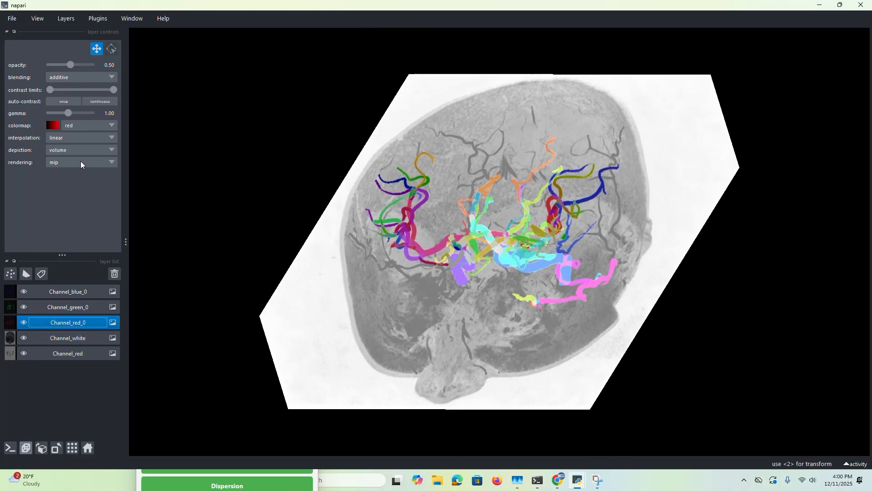
pyautogui.click(81, 164)
pyautogui.click(72, 187)
pyautogui.click(75, 308)
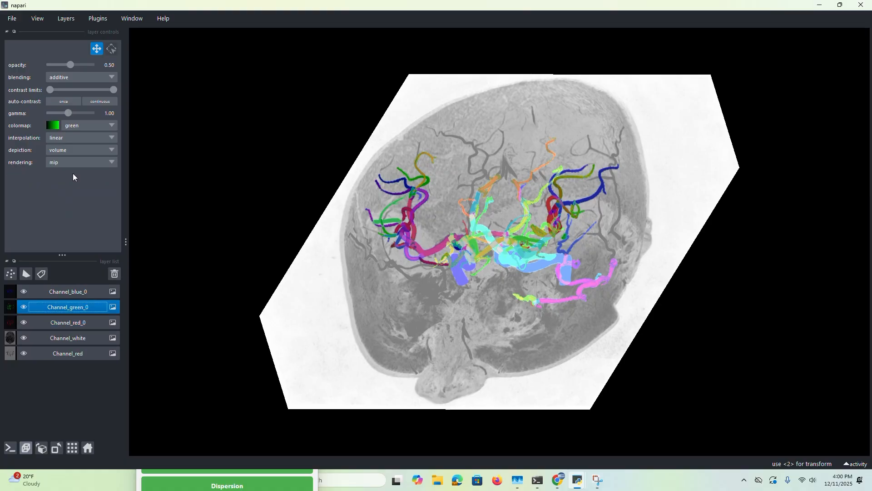
pyautogui.click(75, 162)
pyautogui.click(72, 190)
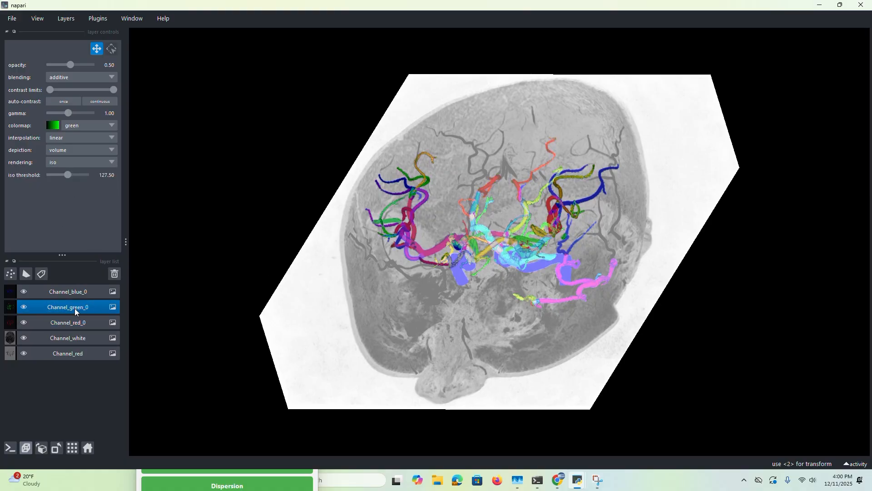
pyautogui.click(69, 292)
pyautogui.click(86, 159)
pyautogui.click(78, 186)
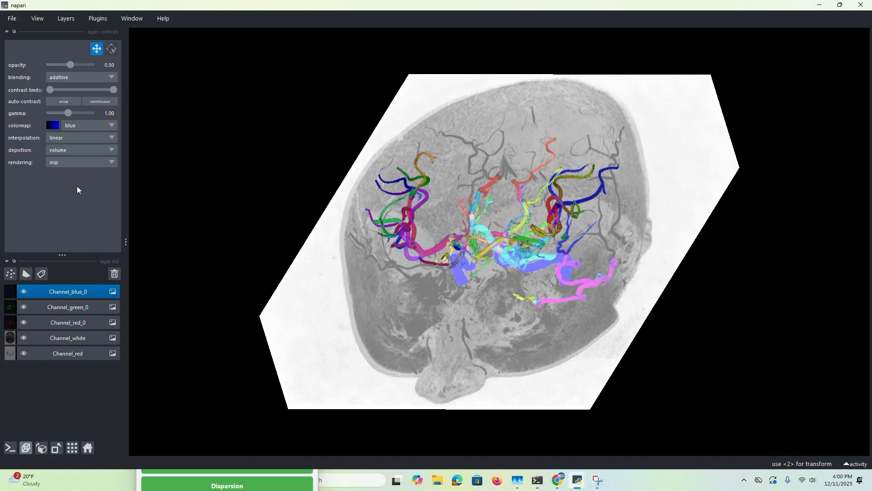
# Make the scale bar visible in the 3D view, examine the vessels from several angles and close the napari viewer
pyautogui.moveTo(542, 227); pyautogui.dragTo(579, 225)
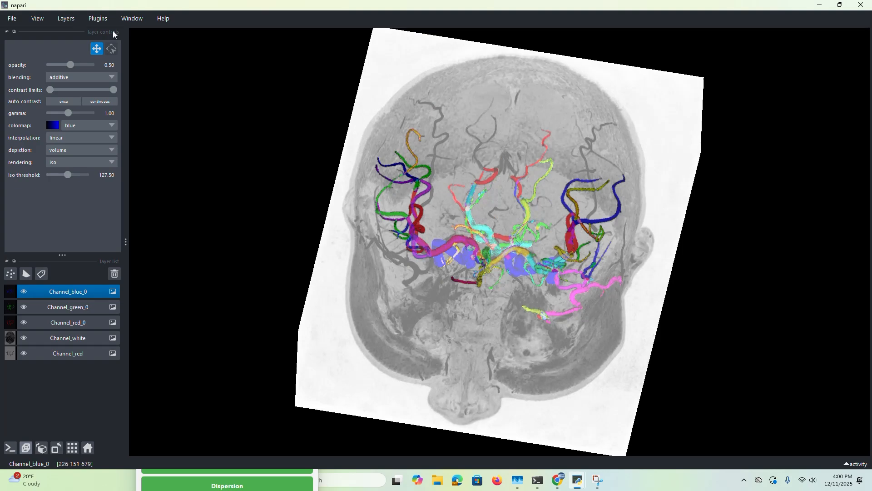
pyautogui.click(41, 19)
pyautogui.moveTo(50, 44)
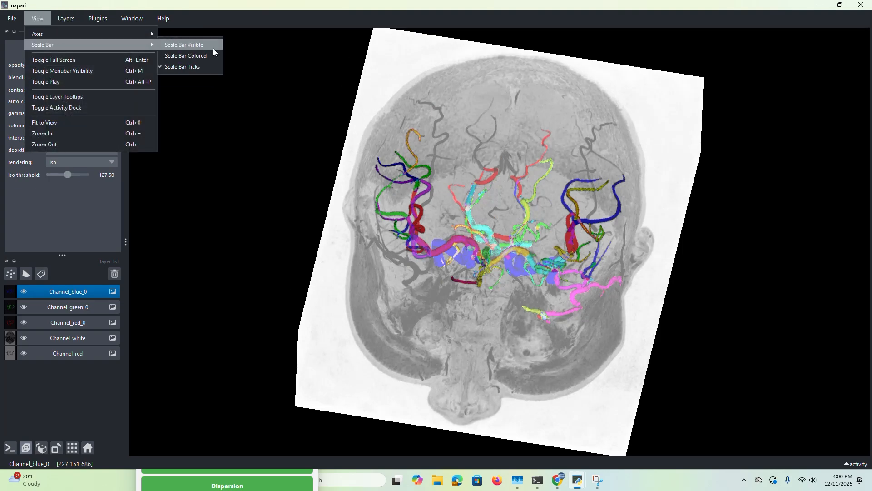
pyautogui.click(190, 44)
pyautogui.moveTo(757, 399); pyautogui.dragTo(561, 291)
pyautogui.scroll(-5, 558, 292)
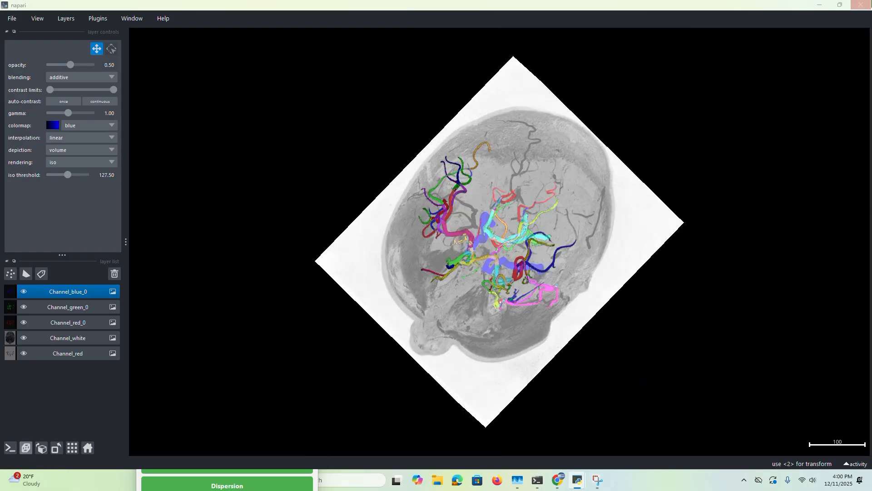
pyautogui.click(861, 5)
pyautogui.click(486, 249)
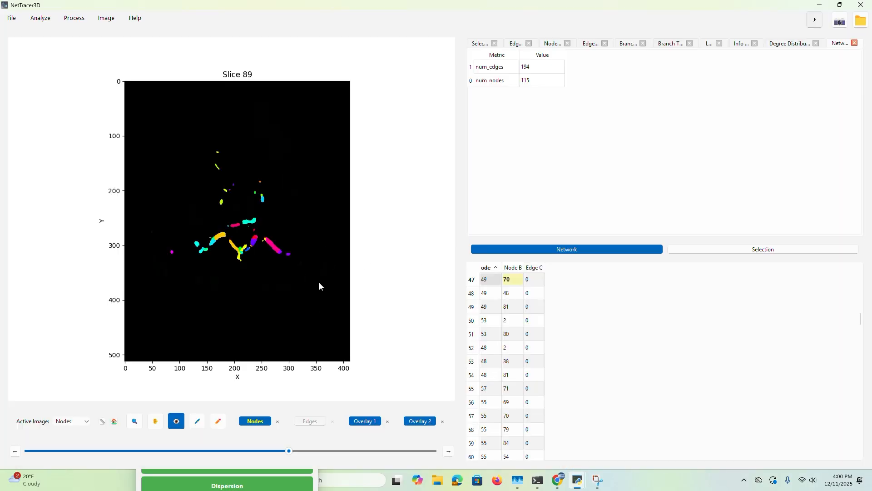
# Select the group of central vessel branches on slice 89 and close all open data tables
pyautogui.moveTo(219, 208); pyautogui.dragTo(282, 266)
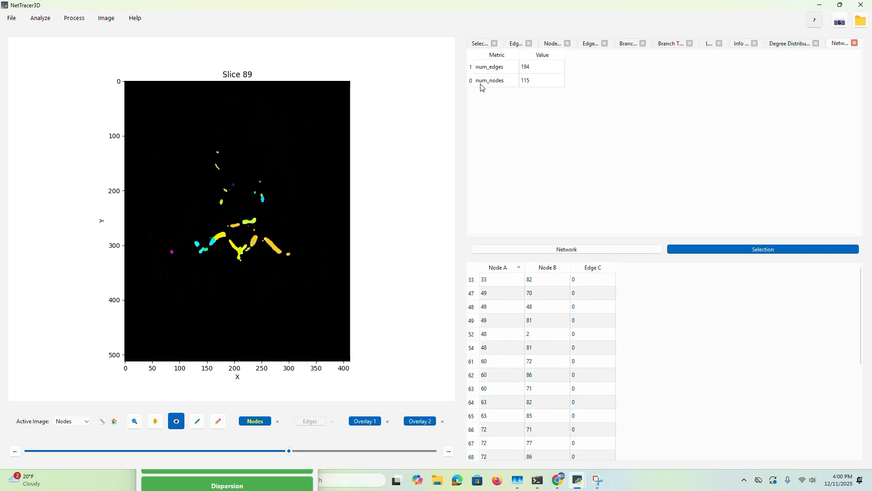
pyautogui.rightClick(526, 67)
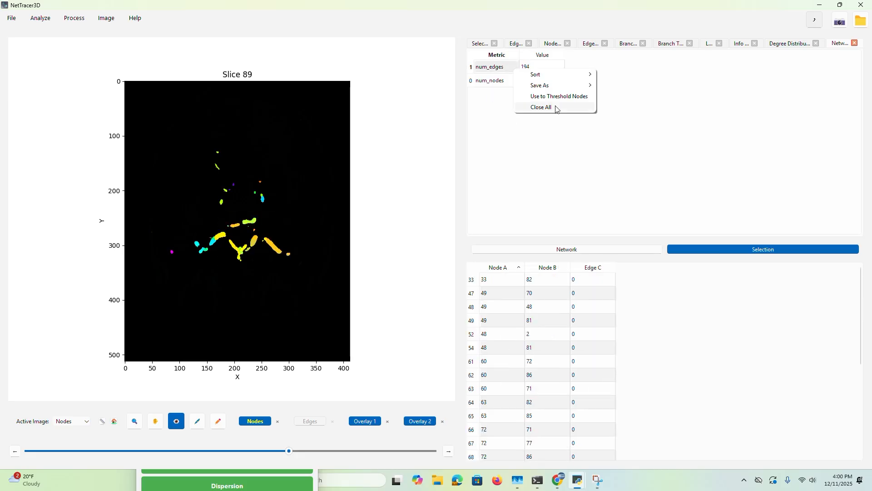
pyautogui.click(550, 108)
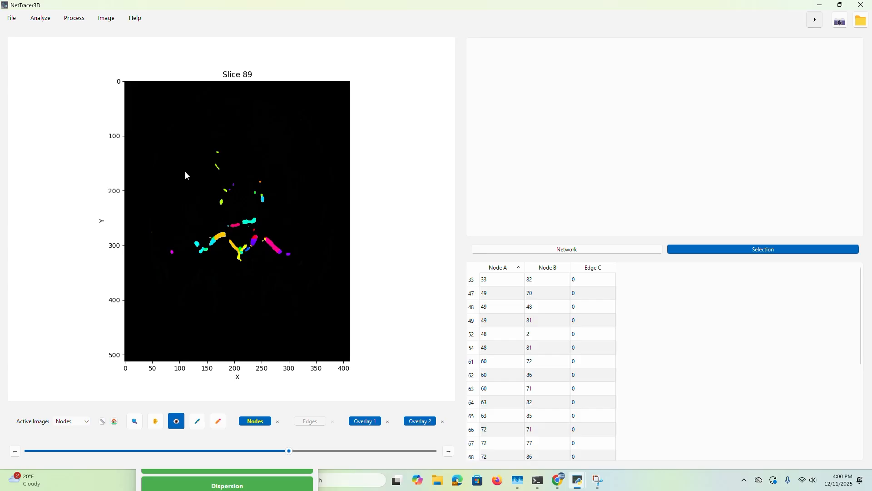
# Calculate the radii of the branch nodes
pyautogui.click(41, 19)
pyautogui.moveTo(59, 43)
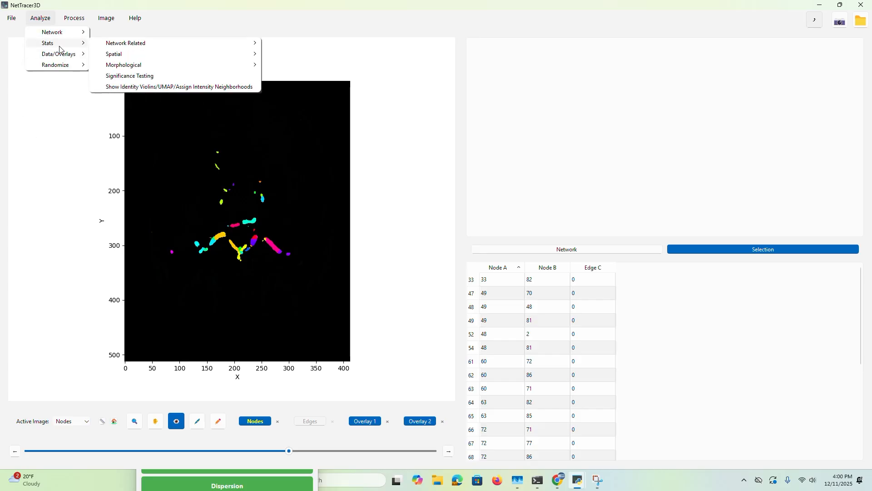
pyautogui.moveTo(130, 65)
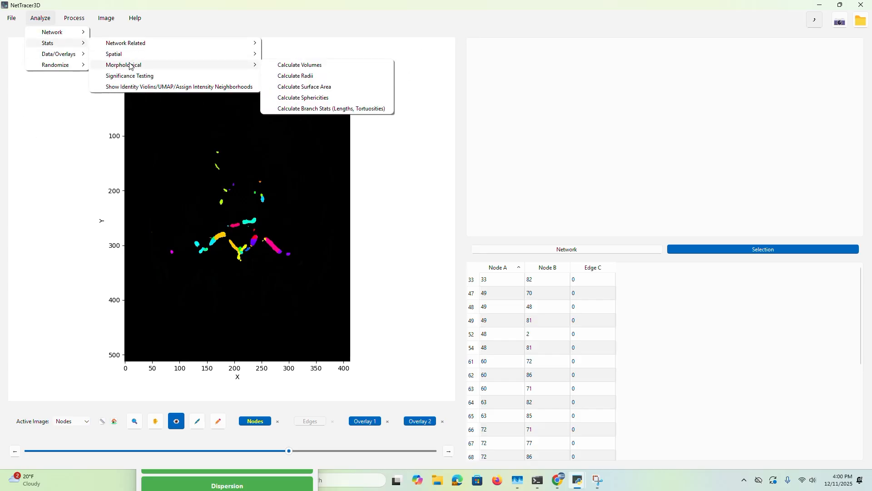
pyautogui.click(295, 75)
pyautogui.click(434, 237)
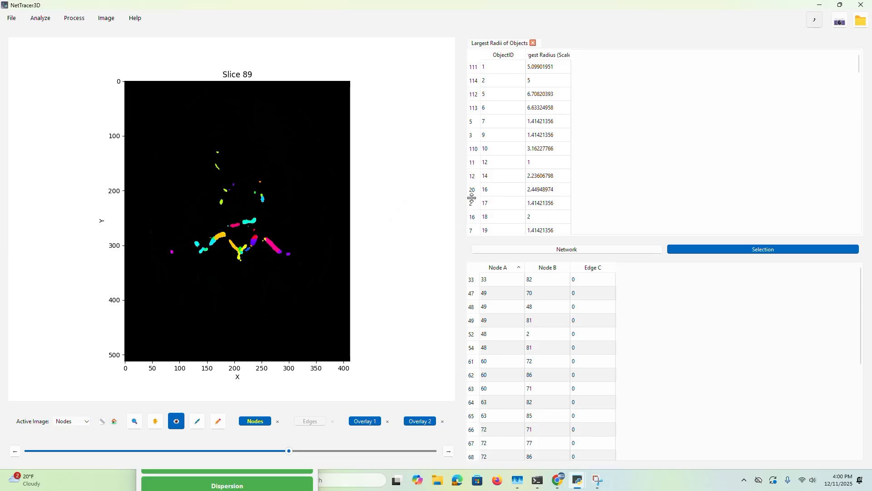
# Use the radii table to threshold the nodes, preview a minimum value of 3.48 and close the threshold window
pyautogui.rightClick(500, 139)
pyautogui.click(530, 172)
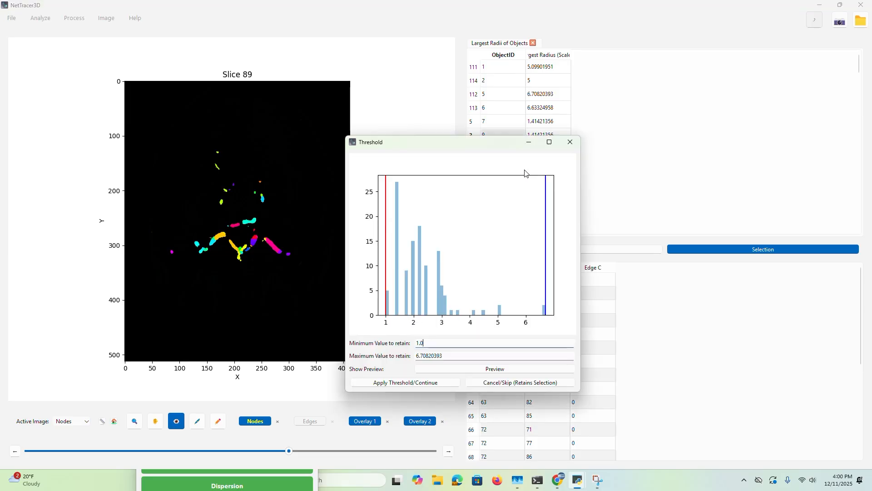
pyautogui.click(456, 205)
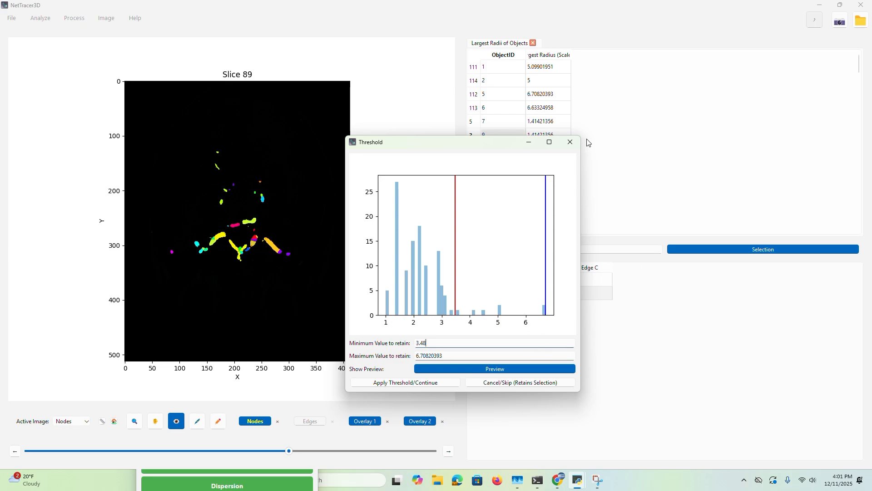
pyautogui.click(571, 143)
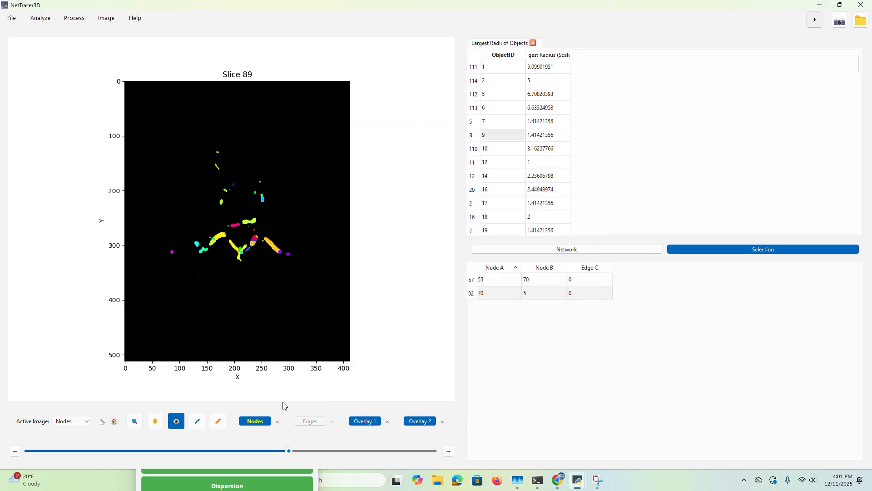
pyautogui.click(219, 422)
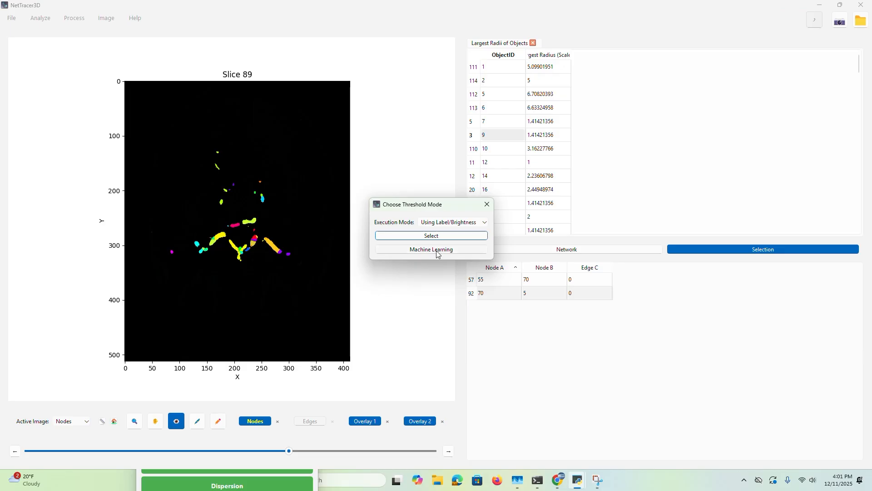
pyautogui.click(487, 204)
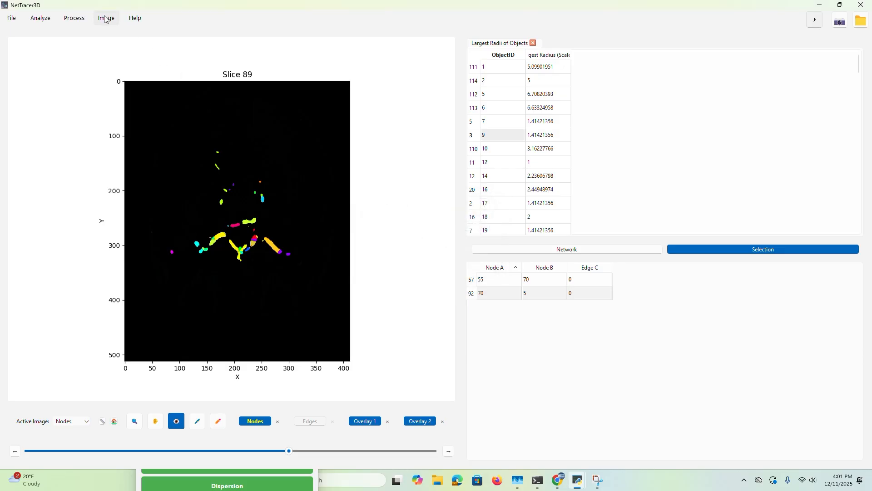
# Open the image with its highlighted large-radius branches in the napari 3D viewer
pyautogui.click(106, 18)
pyautogui.click(118, 86)
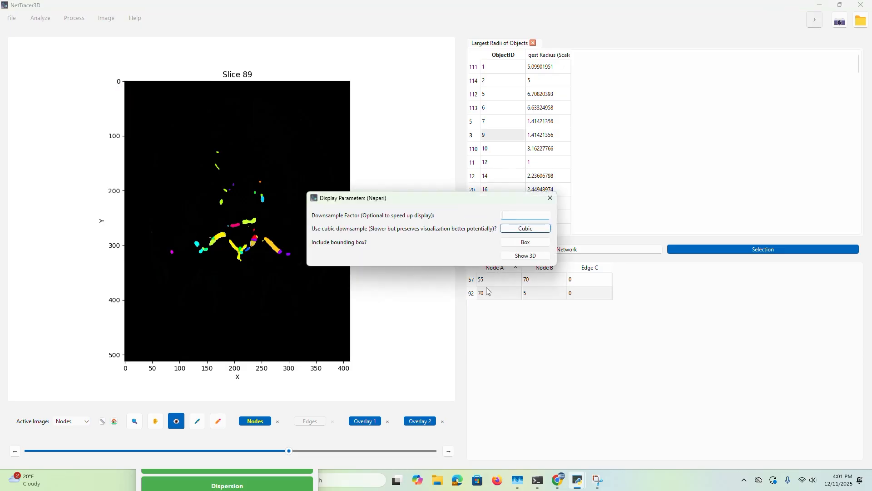
pyautogui.click(548, 255)
pyautogui.moveTo(578, 480)
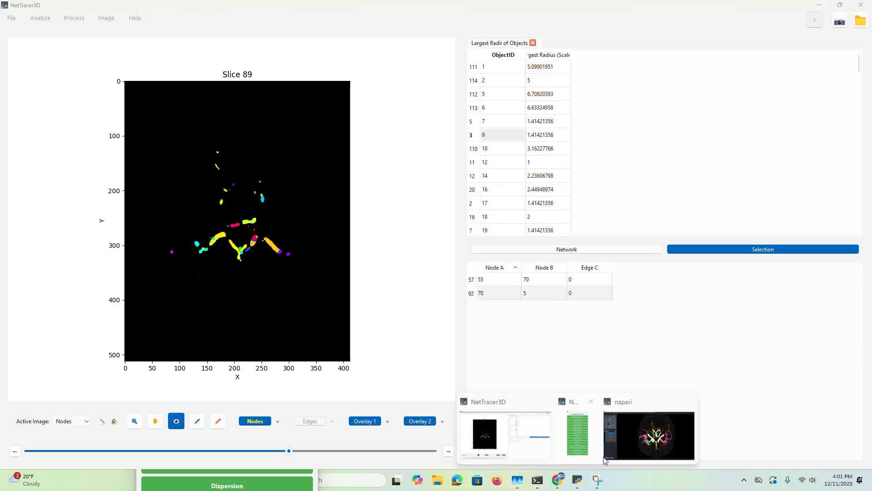
pyautogui.click(605, 459)
pyautogui.moveTo(585, 327); pyautogui.dragTo(331, 195)
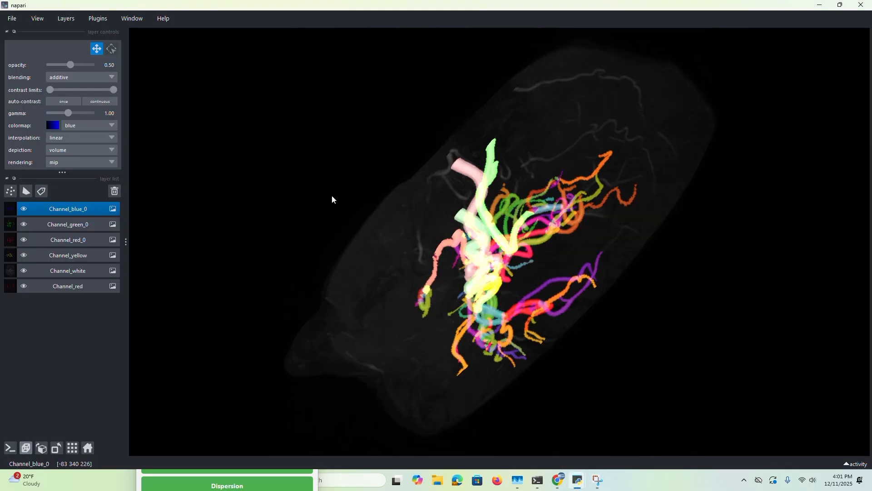
# Hide the Channel_blue_0, Channel_green_0 and Channel_red_0 layers and inspect the yellow large-radius vessels in 3D
pyautogui.click(25, 208)
pyautogui.click(25, 223)
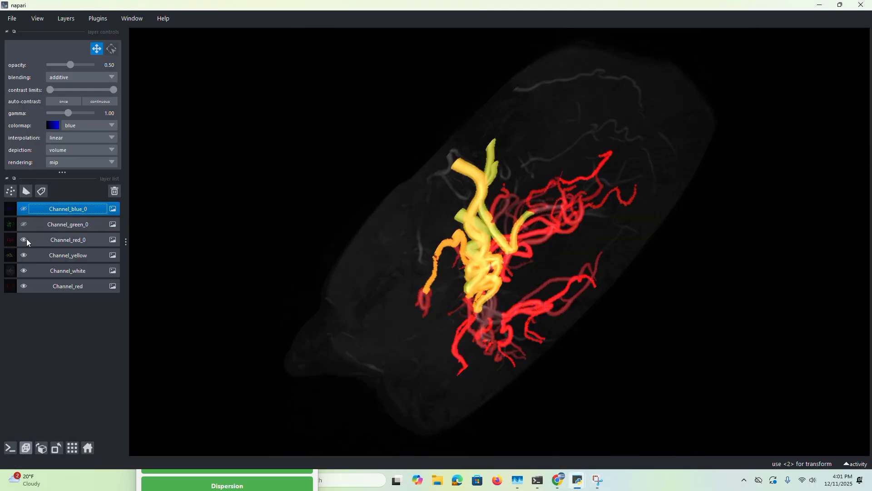
pyautogui.click(24, 239)
pyautogui.moveTo(191, 228); pyautogui.dragTo(547, 257)
pyautogui.scroll(-8, 554, 181)
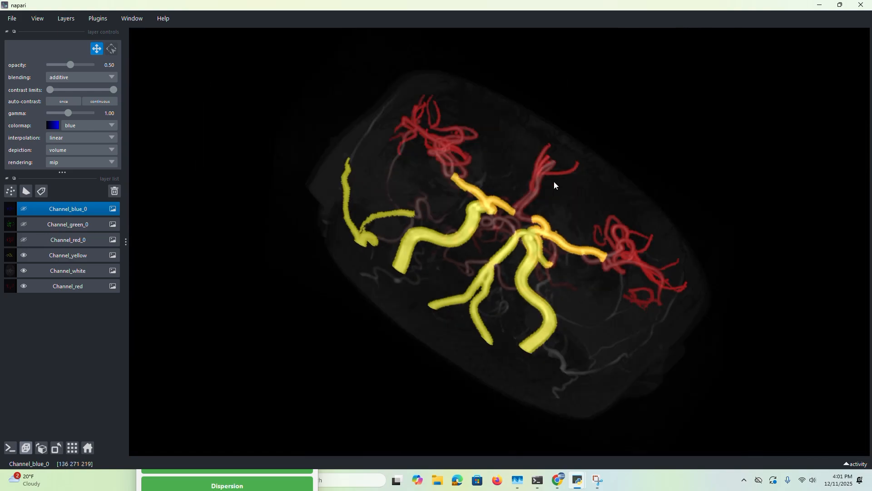
pyautogui.moveTo(554, 181); pyautogui.dragTo(495, 331)
pyautogui.scroll(-8, 676, 181)
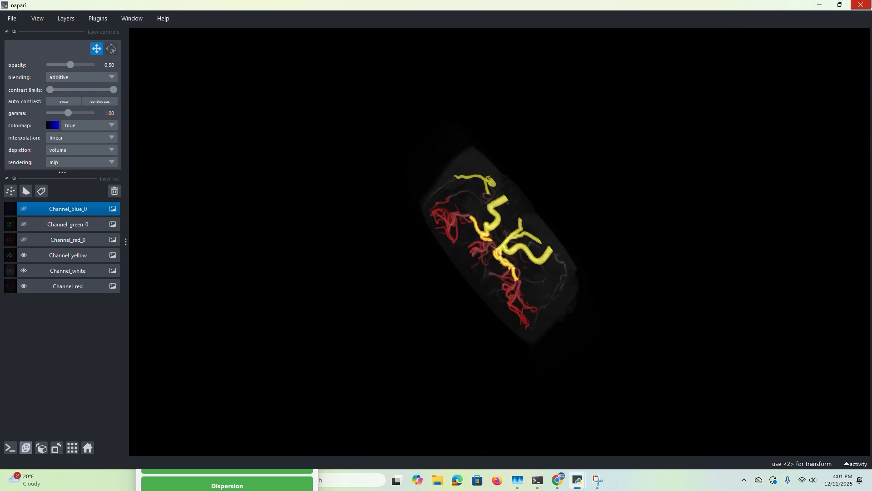